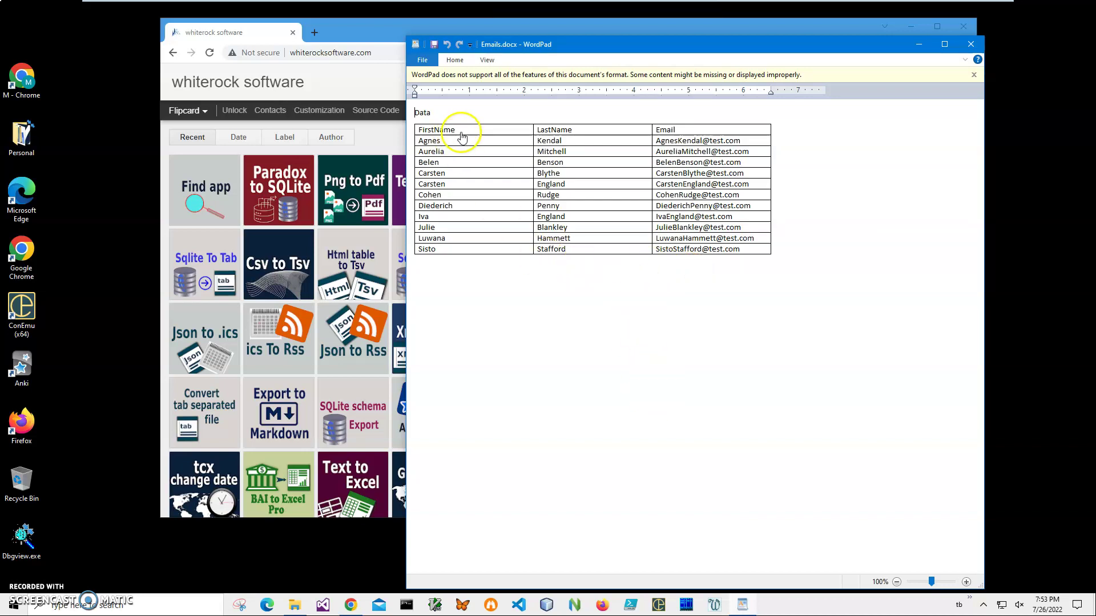
# - Look over the header and contact rows of the Emails.docx table, then close WordPad
pyautogui.moveTo(506, 45); pyautogui.dragTo(476, 55)
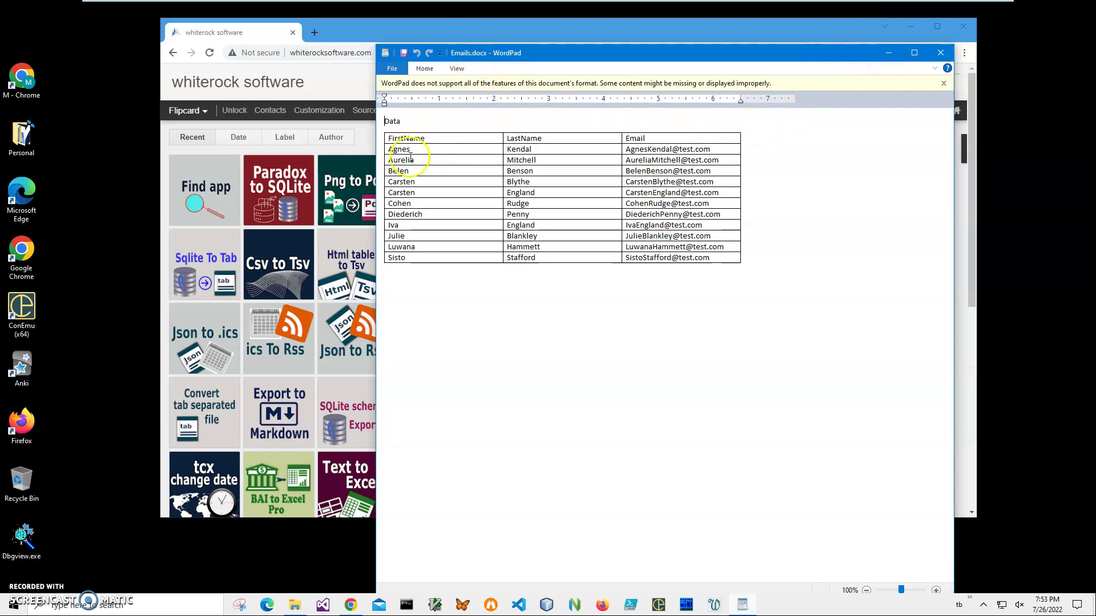
pyautogui.moveTo(394, 133); pyautogui.dragTo(654, 218)
pyautogui.click(557, 202)
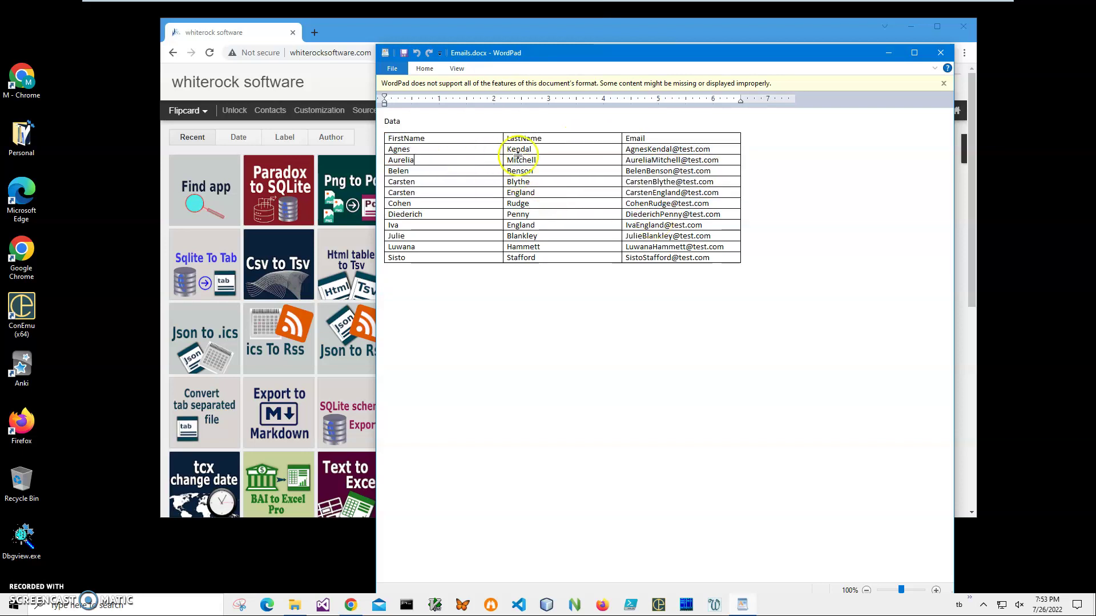
pyautogui.click(648, 160)
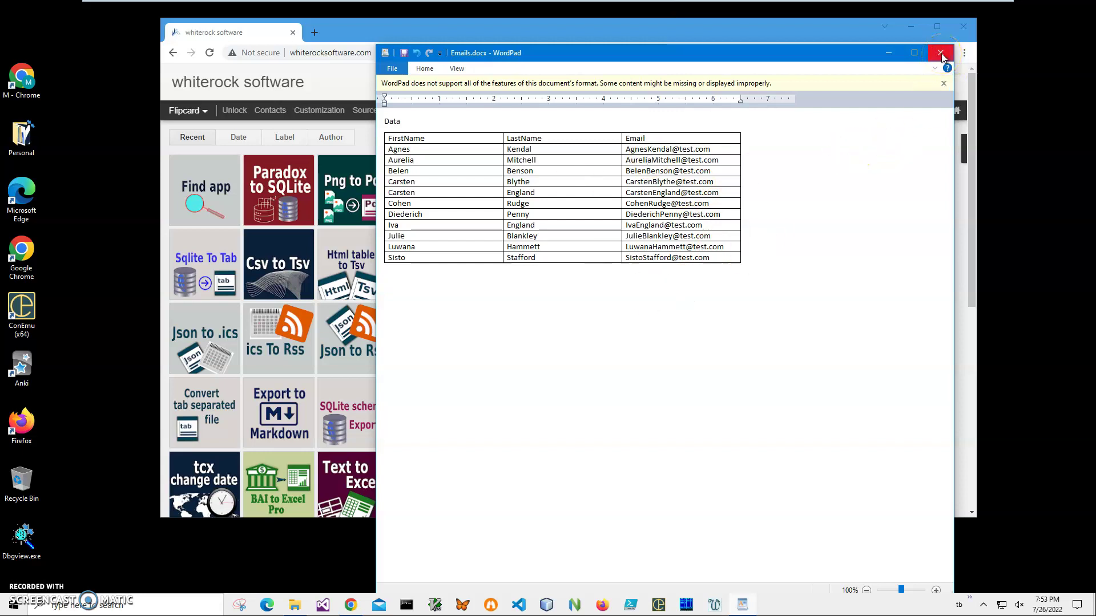
pyautogui.click(941, 53)
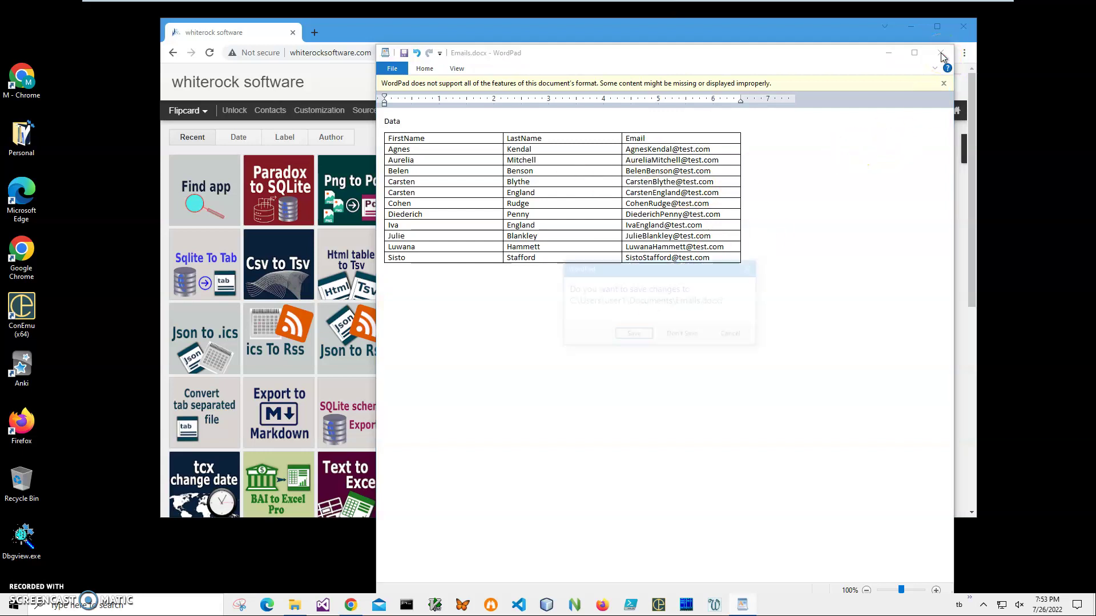
# - Discard changes to Emails.docx, search the whiterock site for 'word table', and open the convert-a-word-table article
pyautogui.click(697, 335)
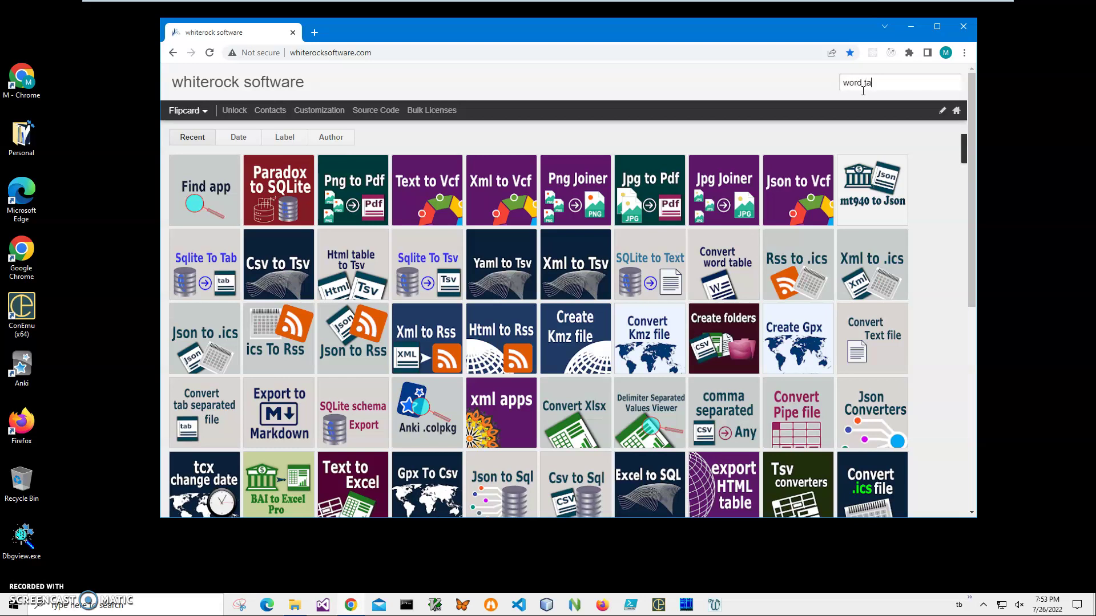
pyautogui.write('le')
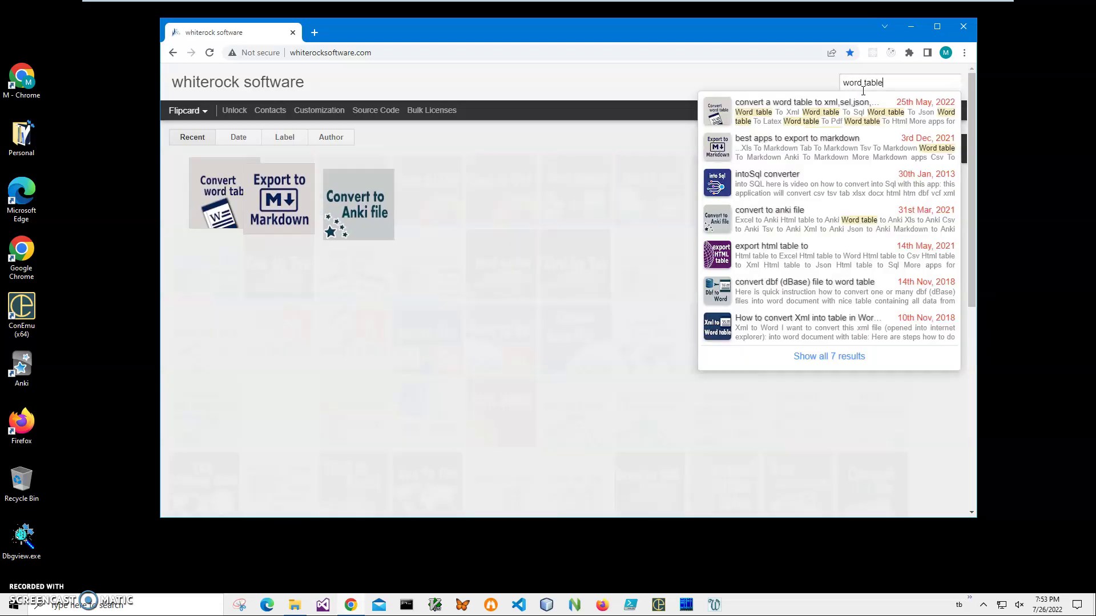
pyautogui.click(494, 210)
pyautogui.moveTo(215, 196)
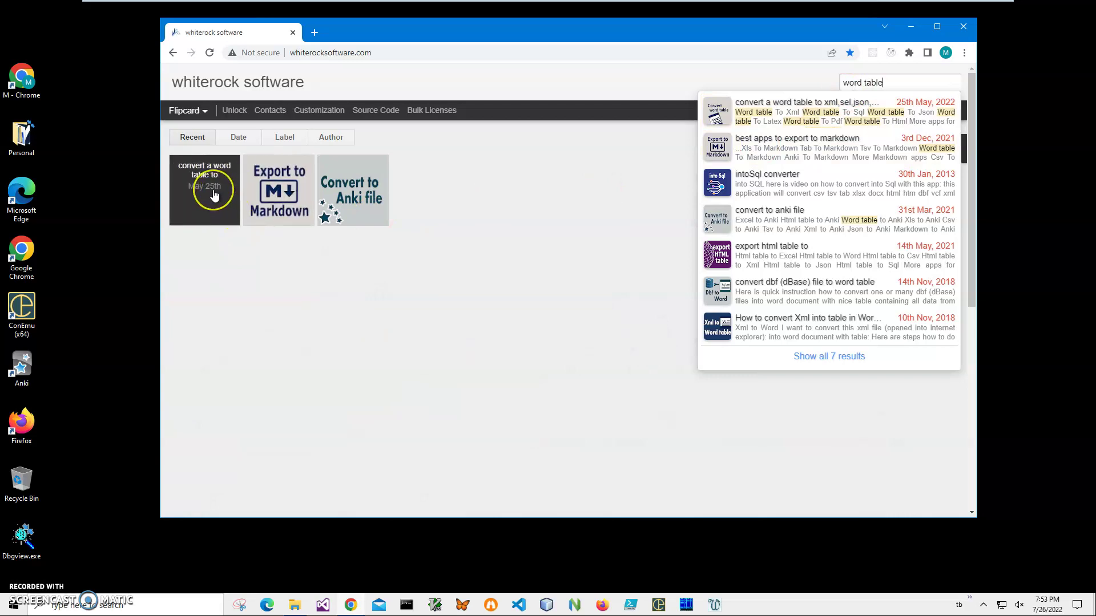
pyautogui.click(214, 195)
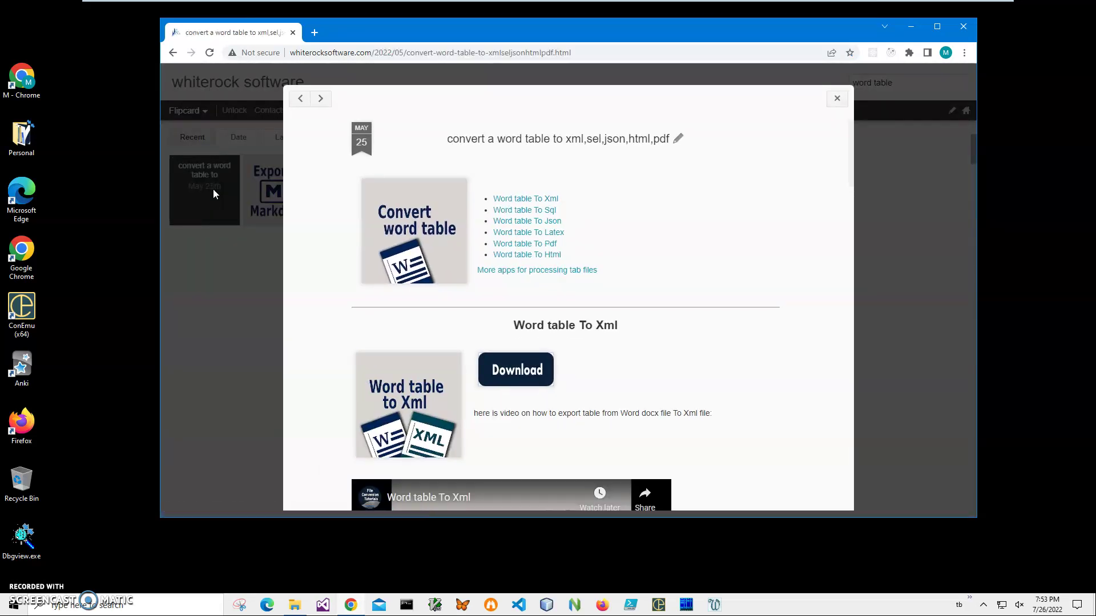
pyautogui.click(213, 196)
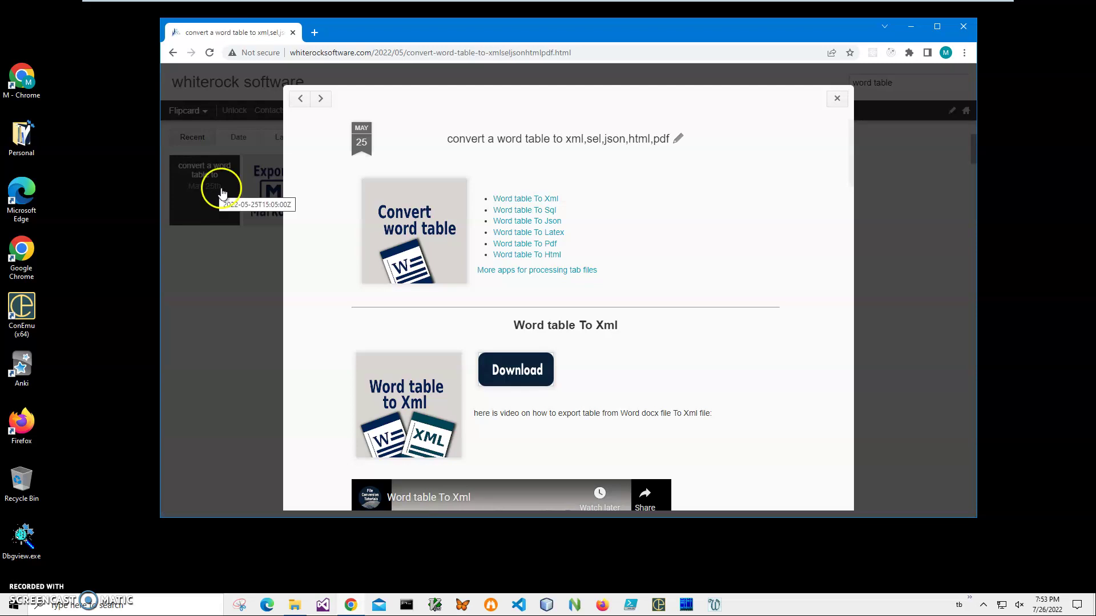
pyautogui.click(208, 197)
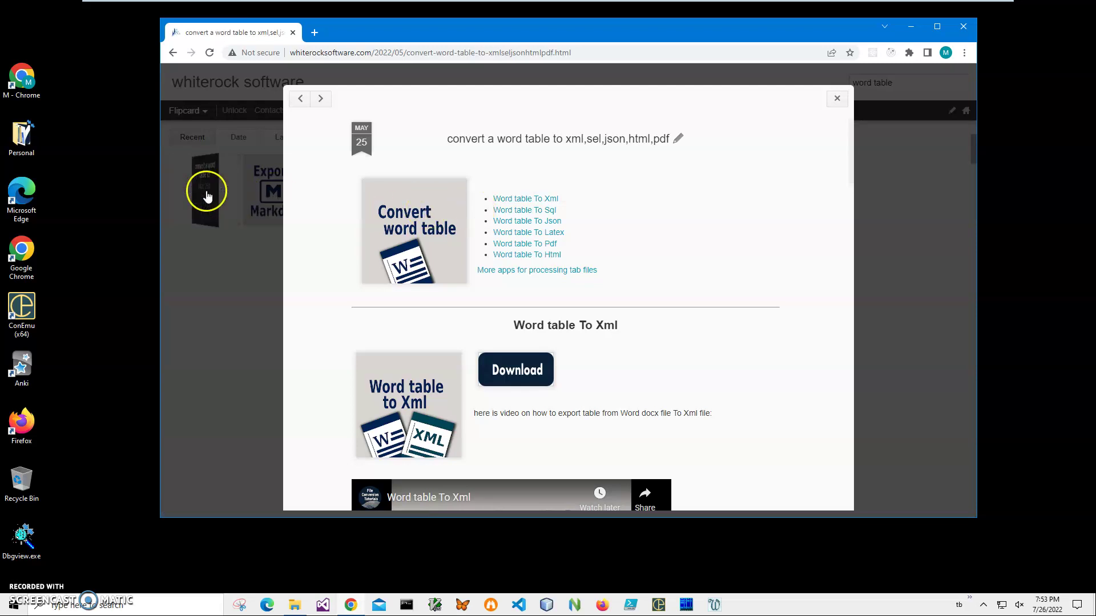
# - Download WordtableToLatexSetup.zip from the article's Word table To Latex section
pyautogui.click(540, 233)
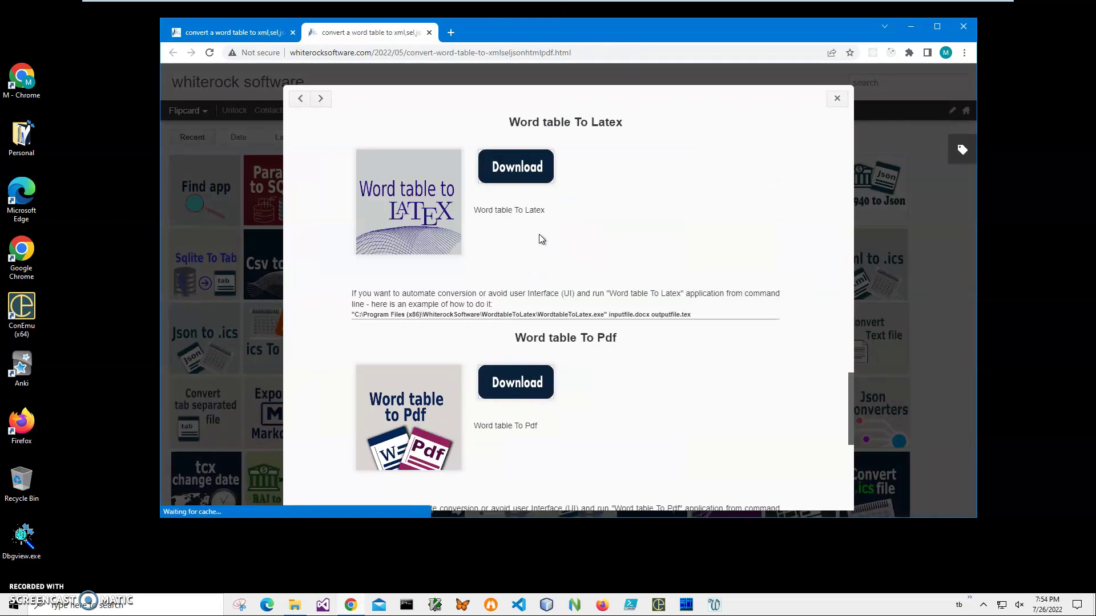
pyautogui.click(521, 167)
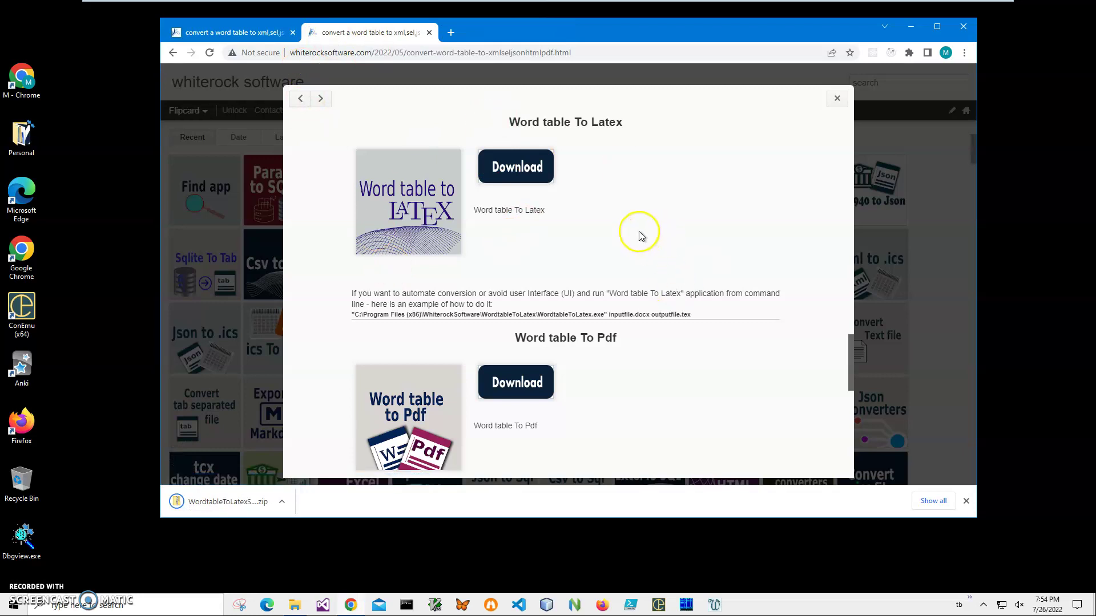
# - Launch WordtableToLatexSetup.msi from the zip and run it despite the SmartScreen warning
pyautogui.click(256, 508)
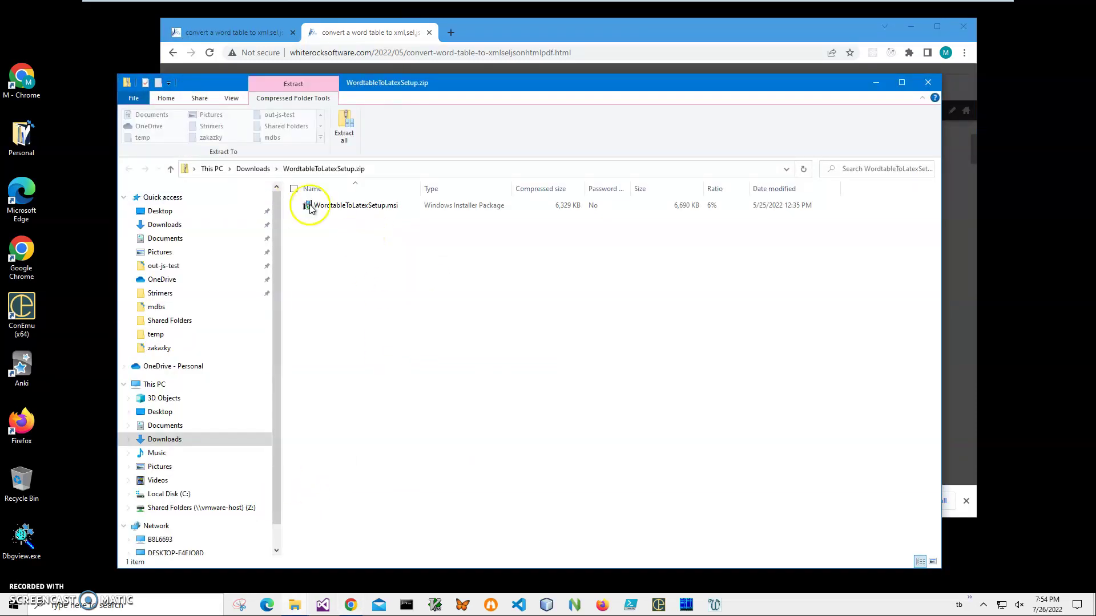
pyautogui.doubleClick(327, 211)
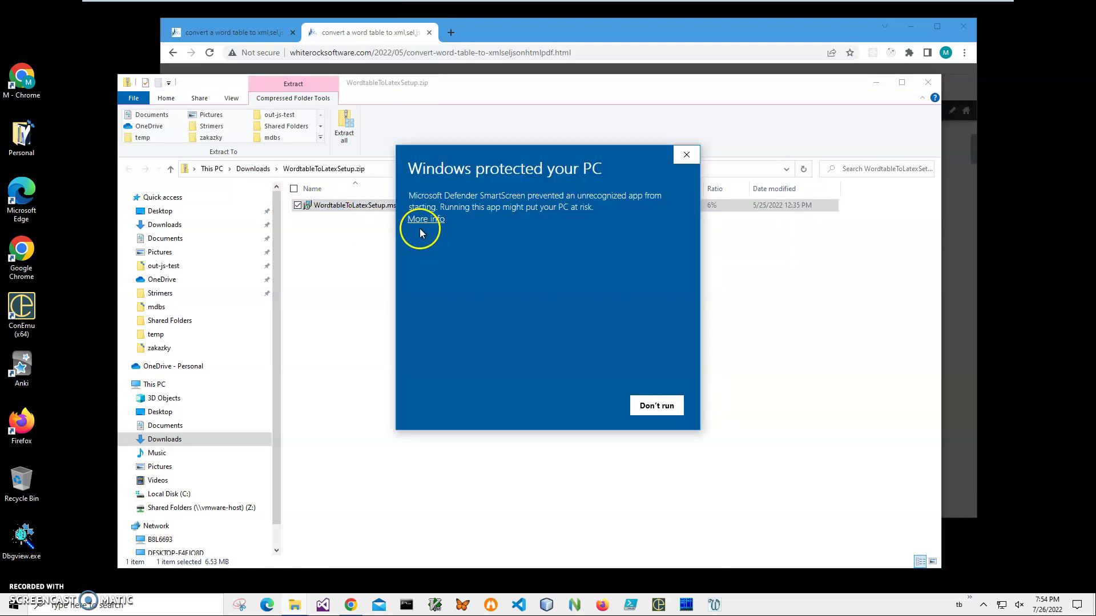
pyautogui.click(420, 225)
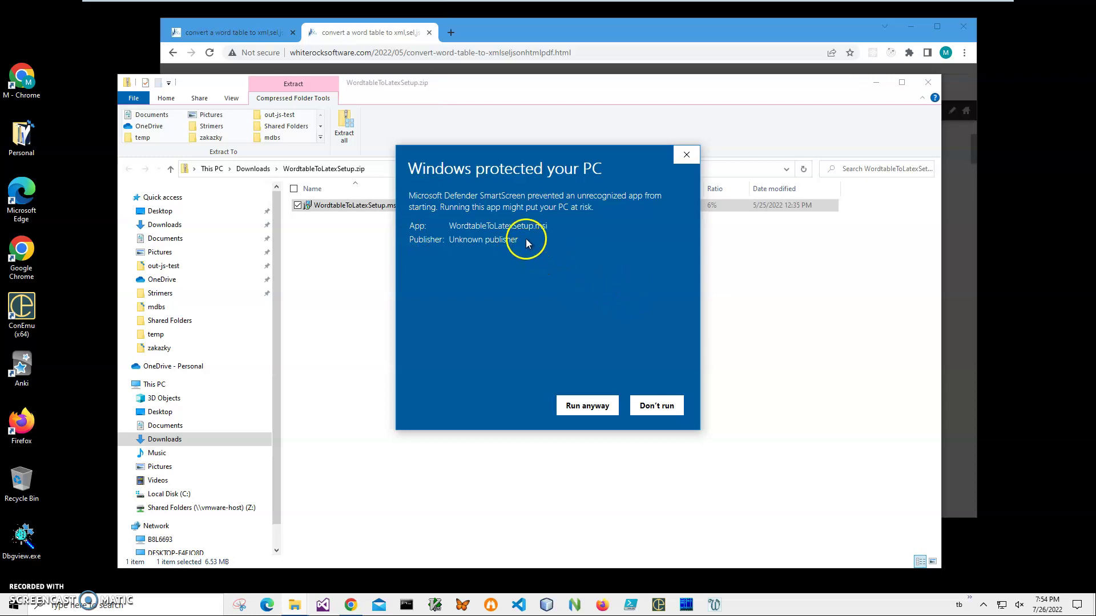
pyautogui.moveTo(529, 245); pyautogui.dragTo(395, 231)
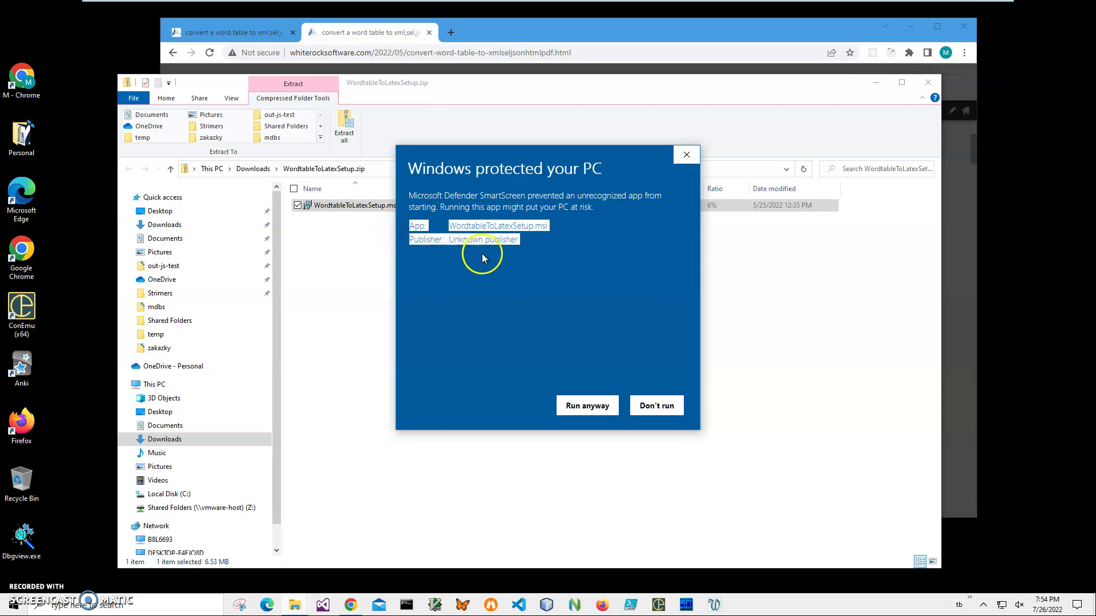
pyautogui.click(583, 406)
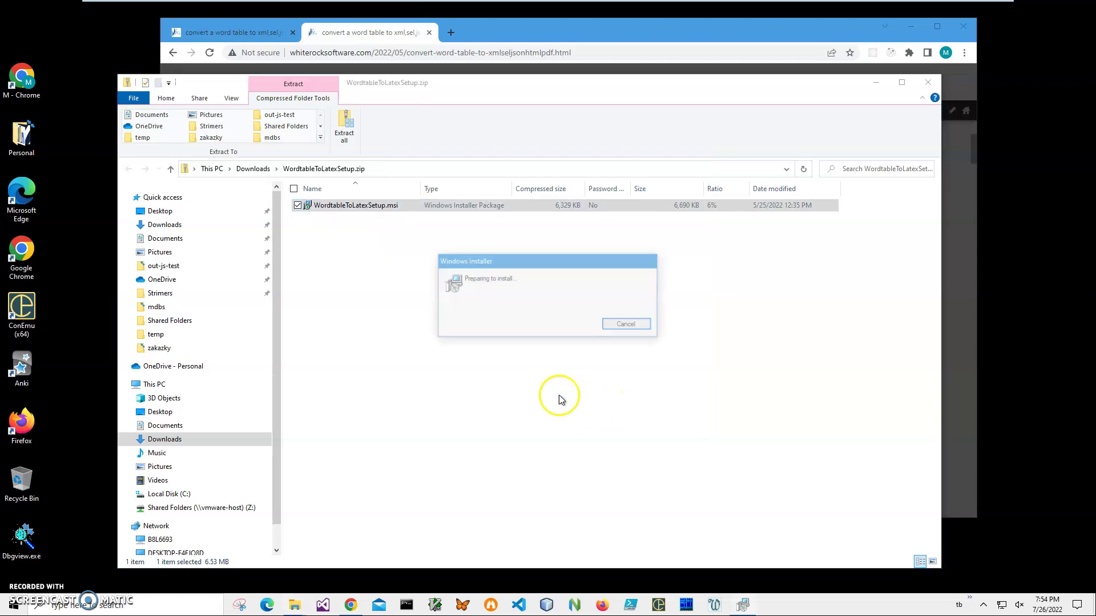
# - Install WordtableToLatex to the default folder, approve the UAC prompt, and finish setup
pyautogui.click(612, 389)
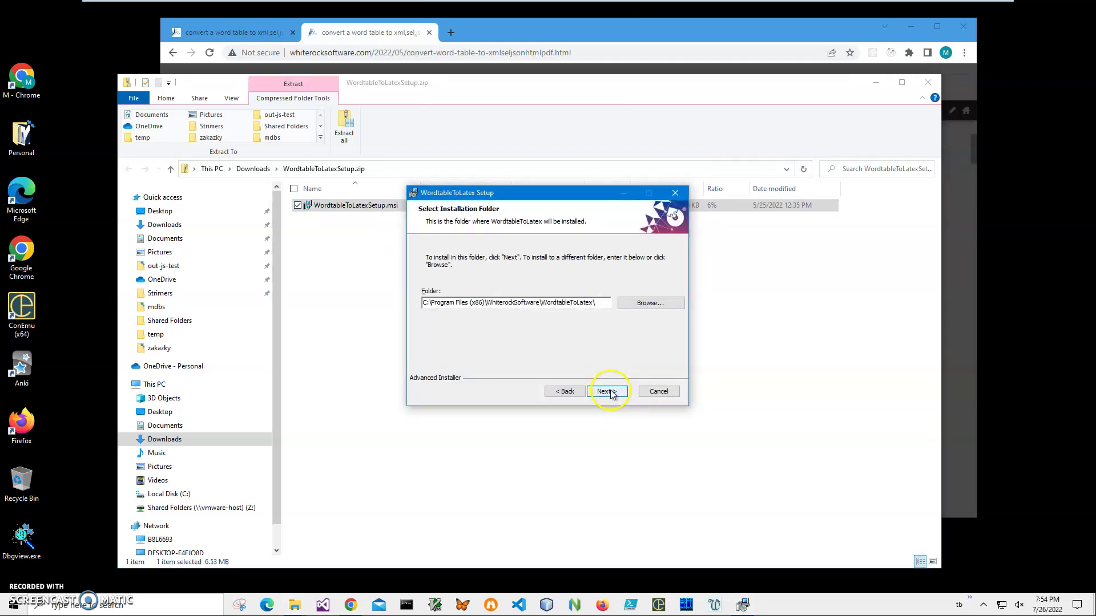
pyautogui.click(612, 392)
pyautogui.click(611, 392)
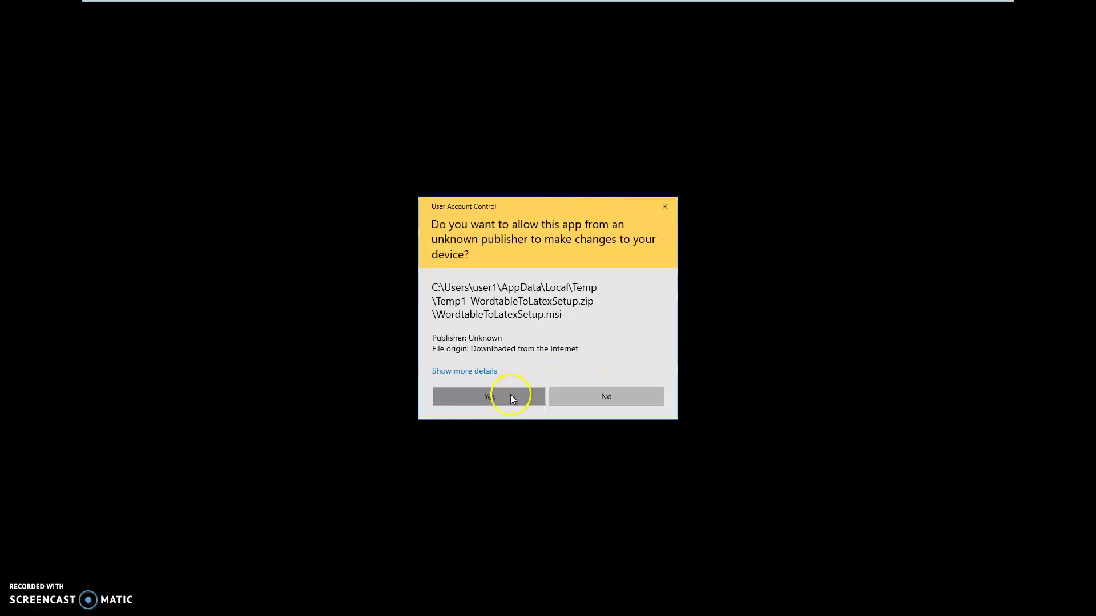
pyautogui.click(506, 398)
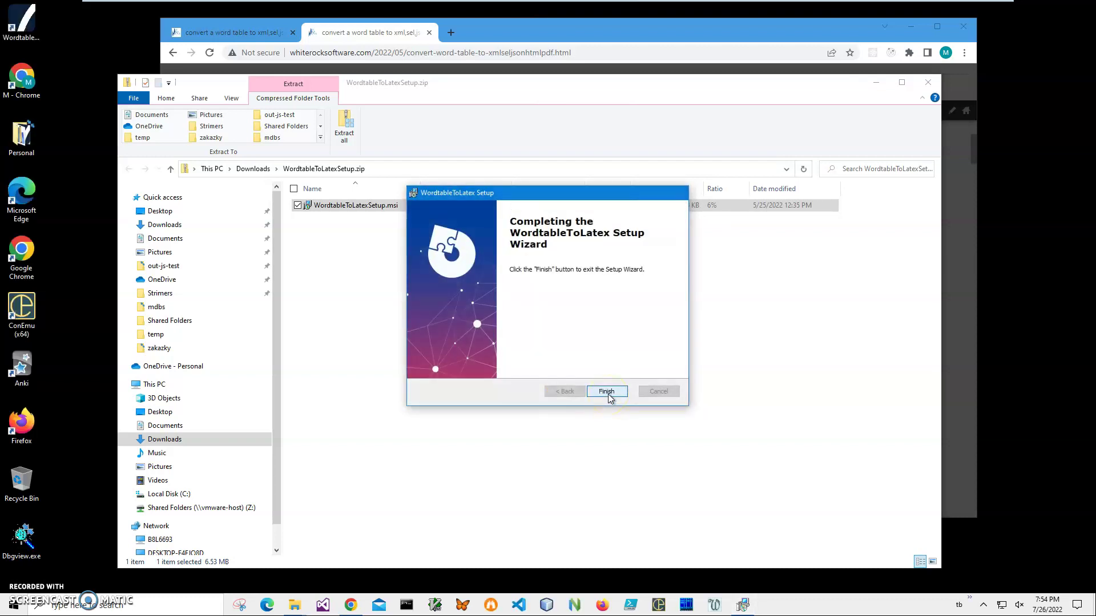
pyautogui.click(607, 392)
pyautogui.click(20, 51)
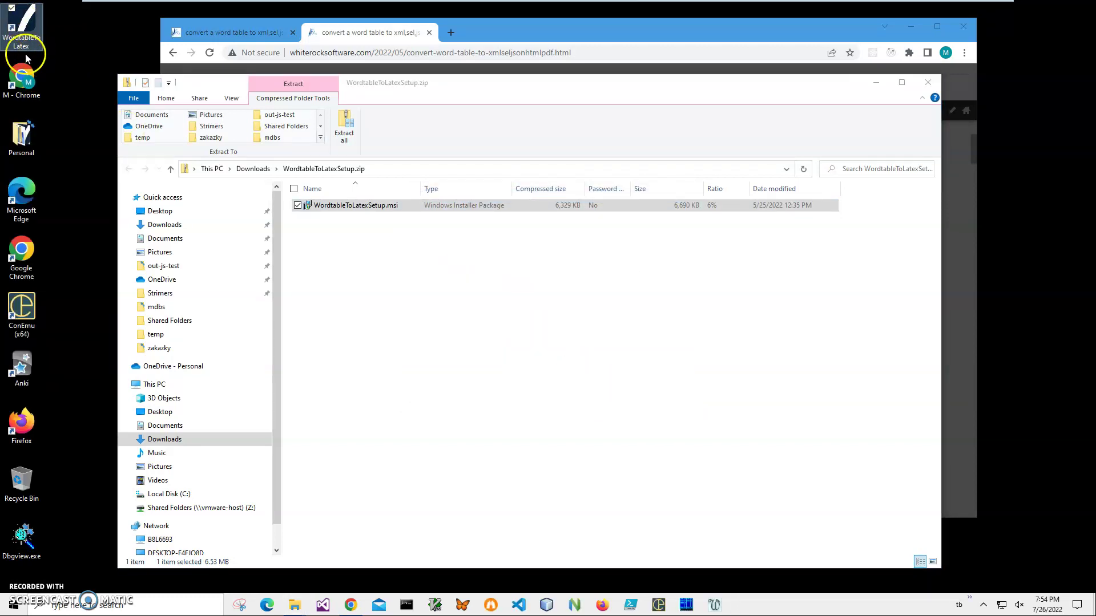
# - Close File Explorer and Chrome, then launch WordtableToLatex from its desktop shortcut
pyautogui.click(927, 83)
pyautogui.click(963, 27)
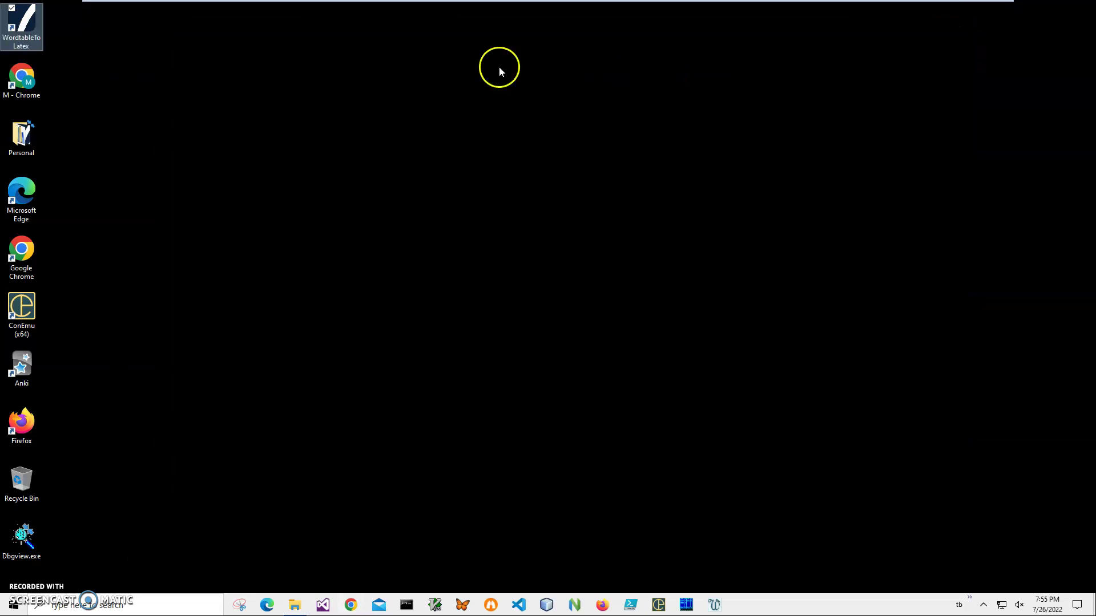
pyautogui.doubleClick(25, 22)
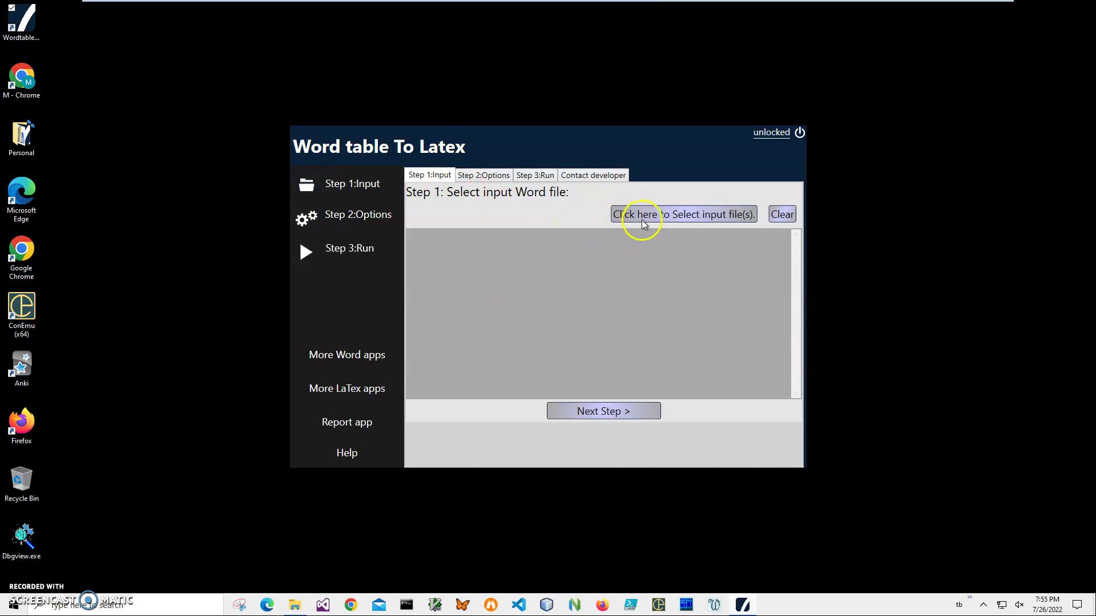
# - Load Emails.docx from Documents as the input file and continue to Step 2 options
pyautogui.click(669, 242)
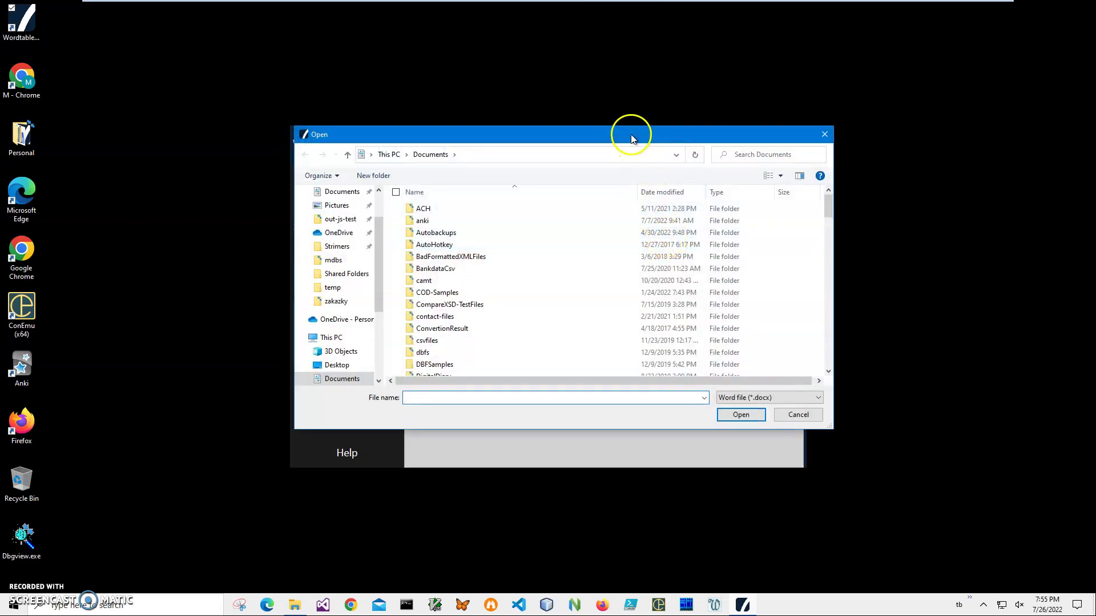
pyautogui.moveTo(631, 135); pyautogui.dragTo(637, 240)
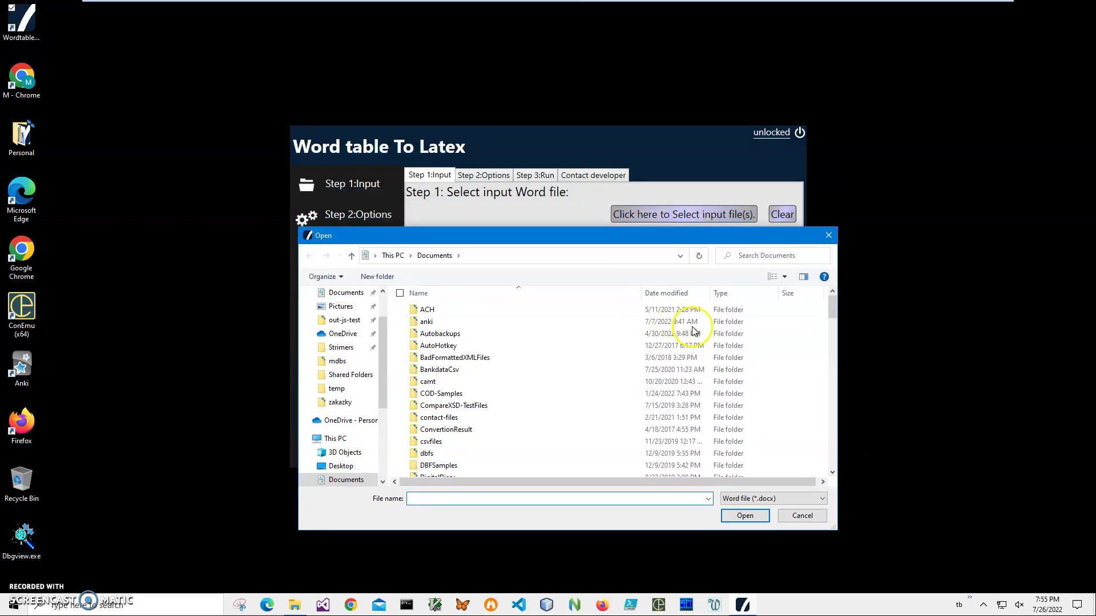
pyautogui.scroll(-12, 637, 354)
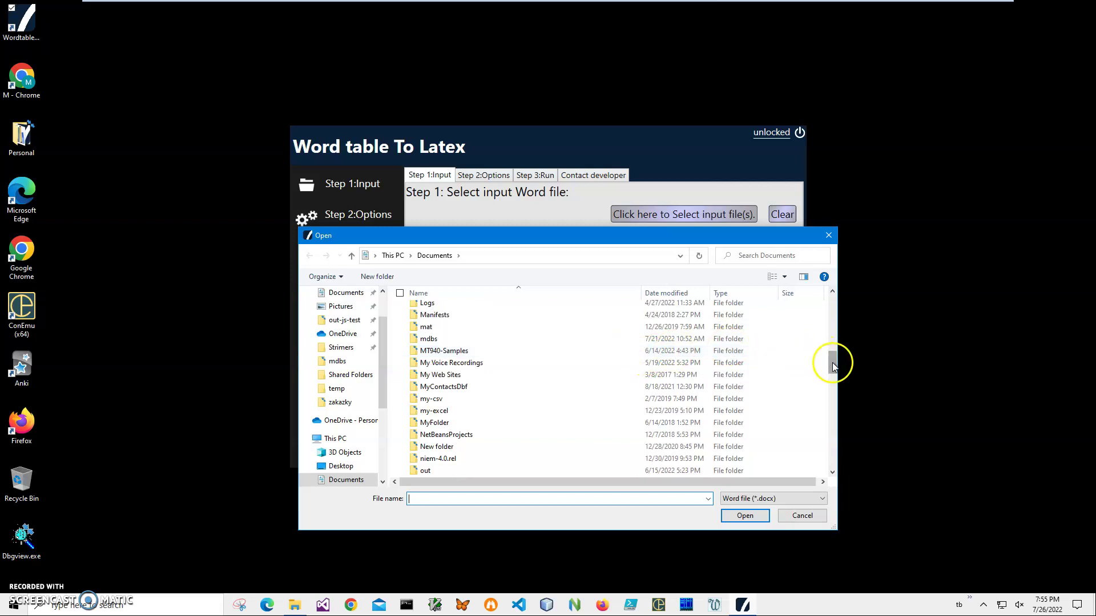
pyautogui.moveTo(832, 362); pyautogui.dragTo(832, 434)
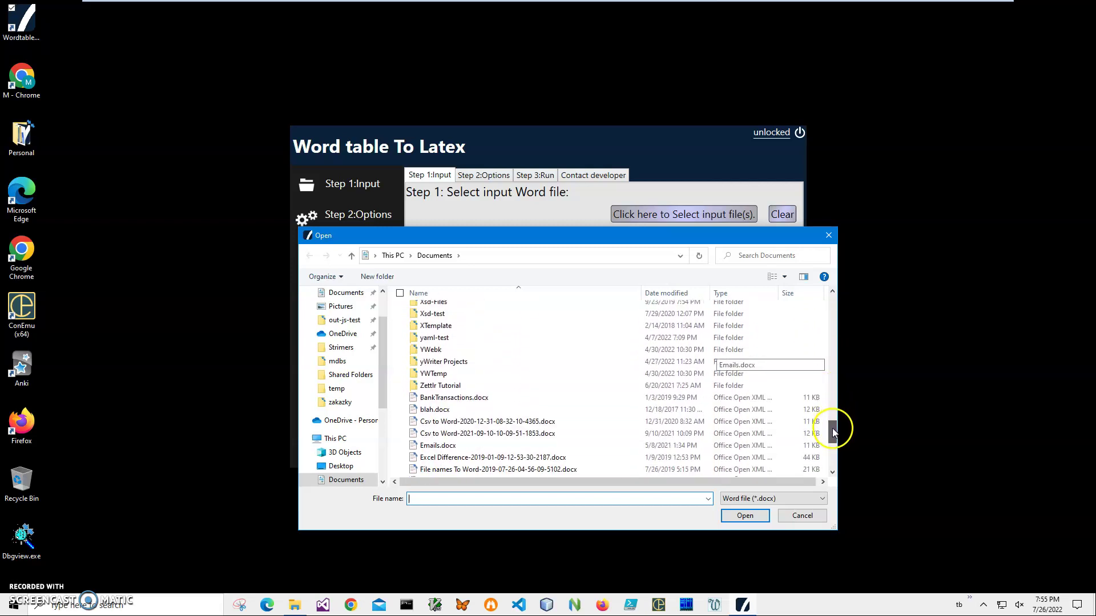
pyautogui.click(454, 451)
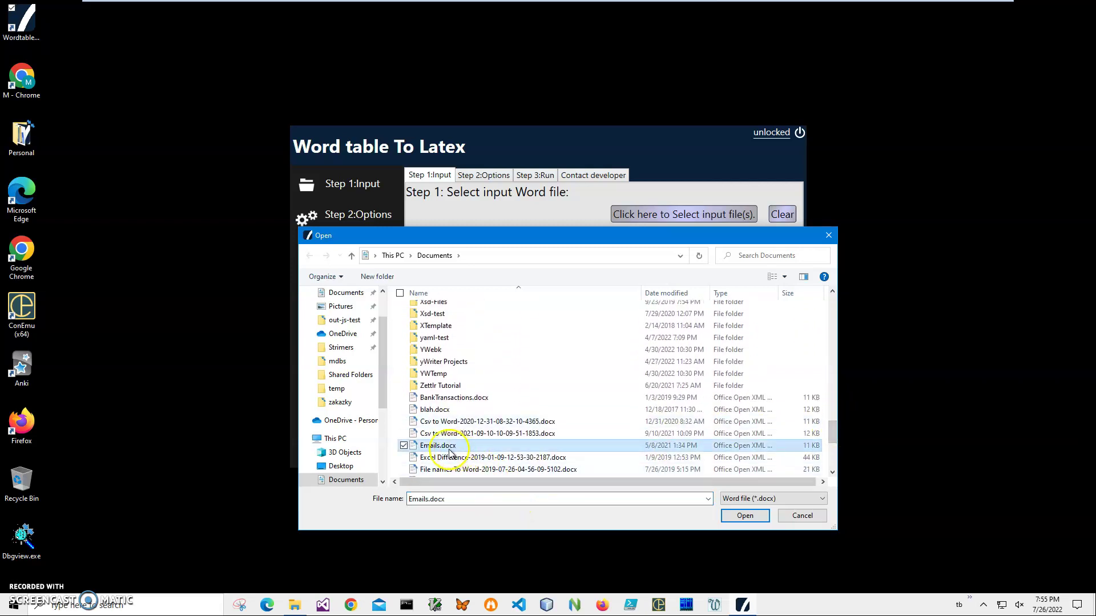
pyautogui.click(740, 519)
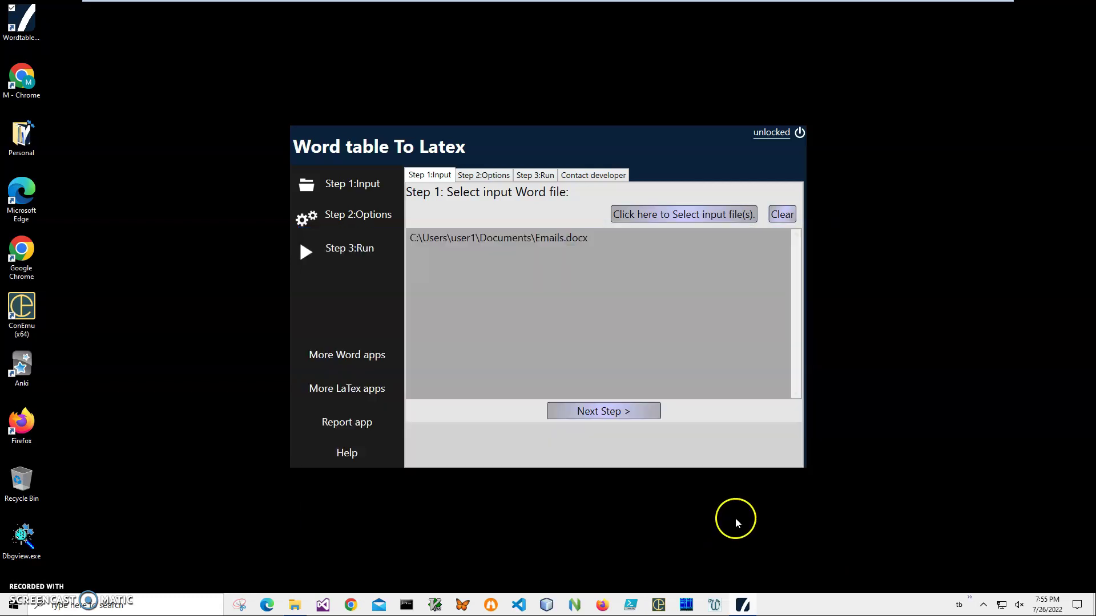
pyautogui.click(630, 417)
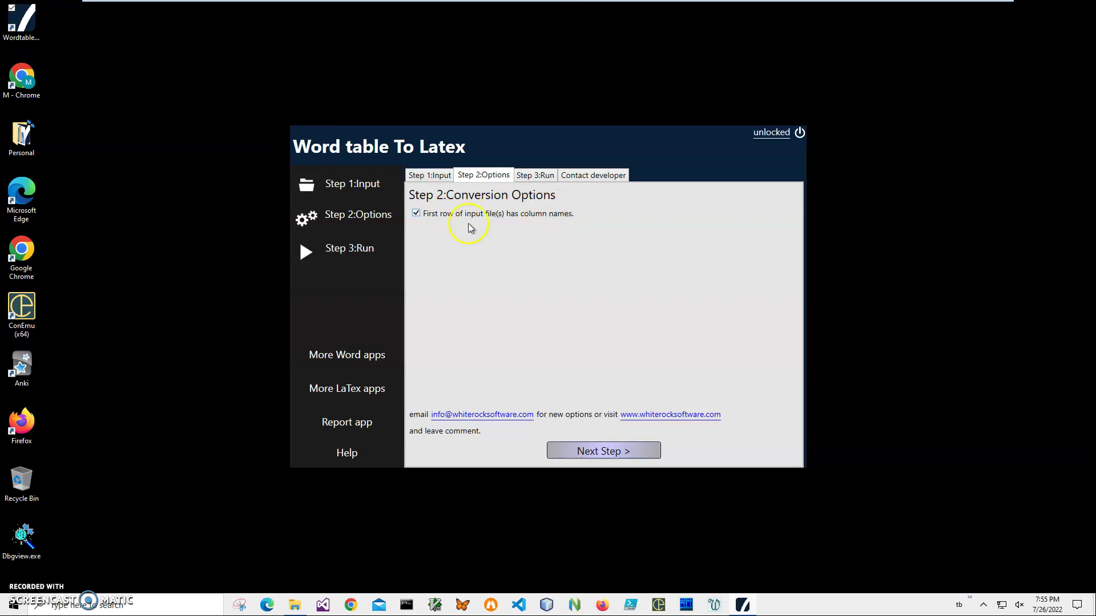
pyautogui.click(608, 448)
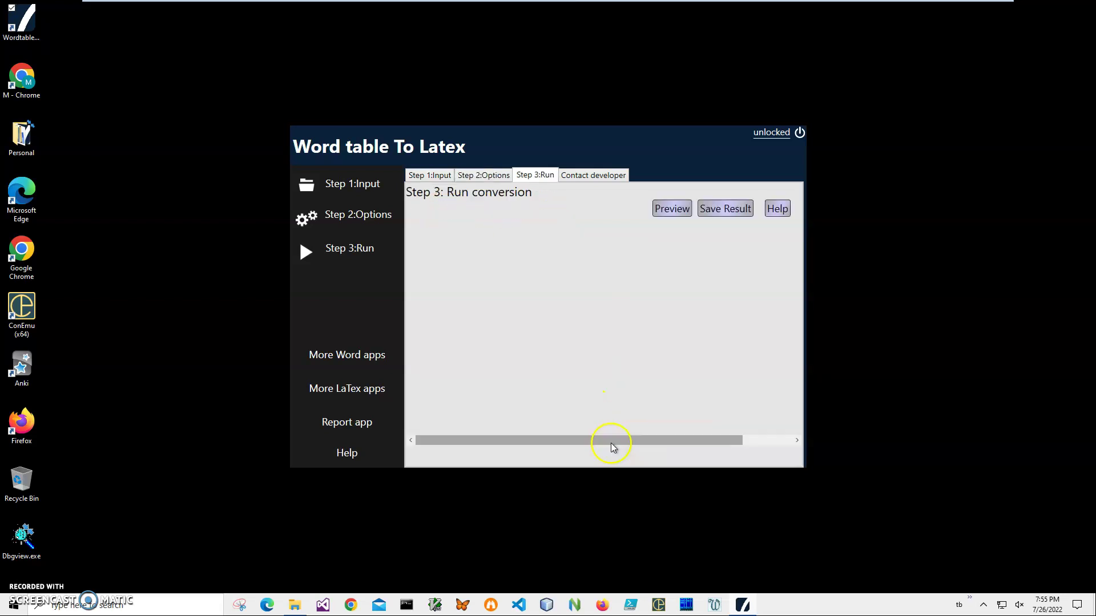
pyautogui.click(680, 214)
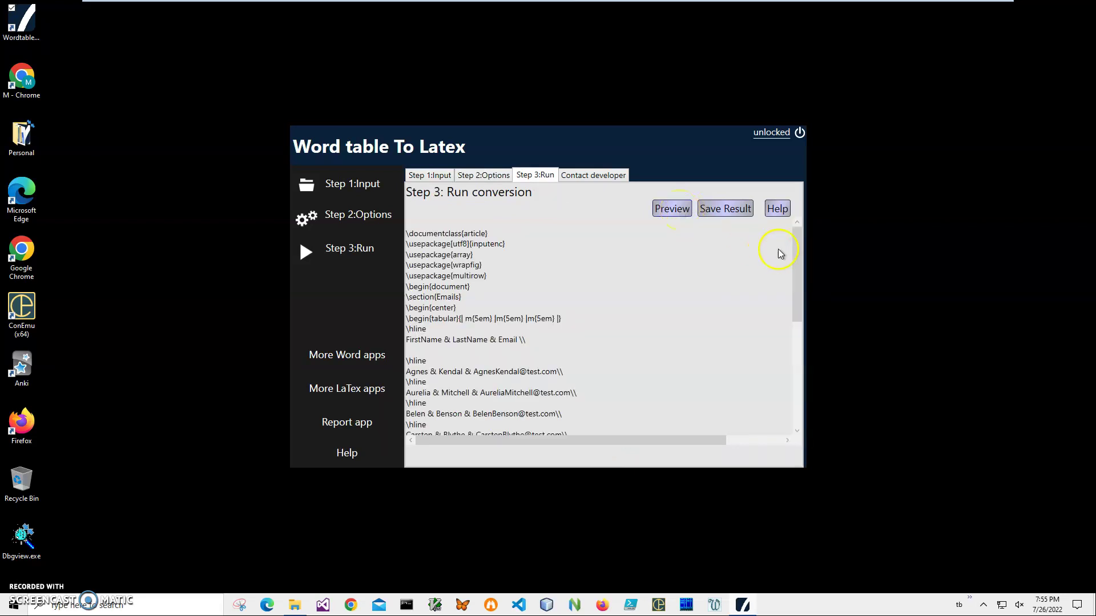
pyautogui.click(735, 211)
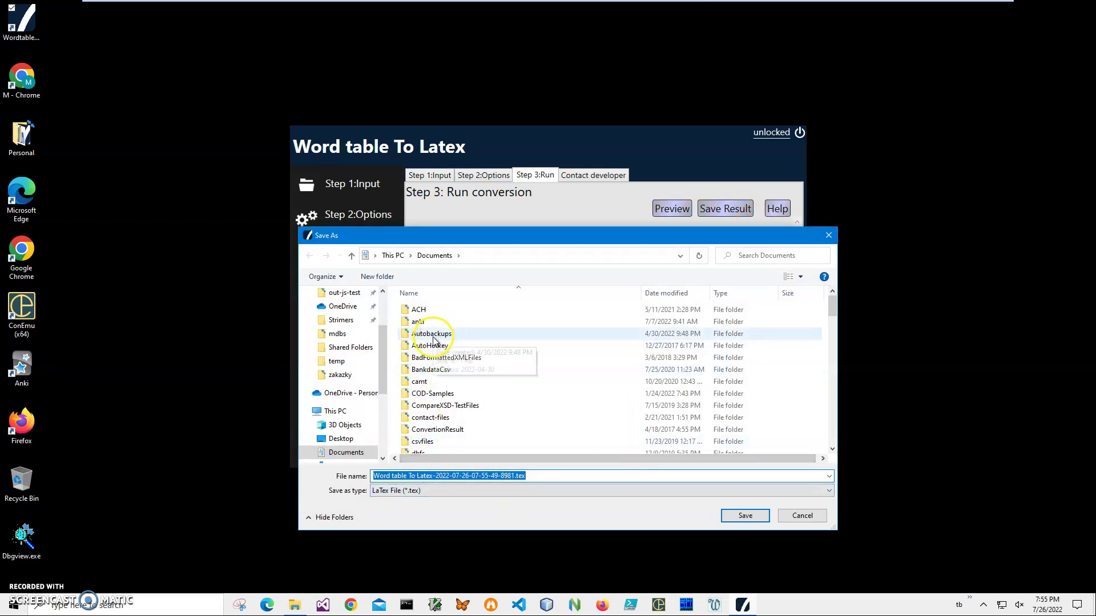
pyautogui.click(740, 516)
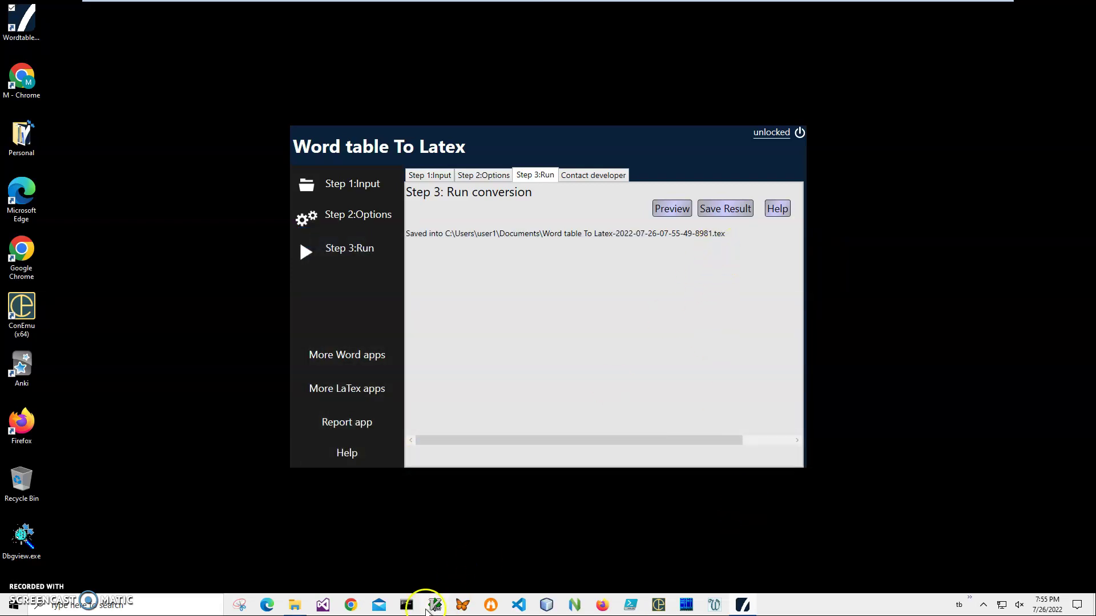
# - Search Google for 'overleaf' in a new Chrome window and go to the Overleaf site
pyautogui.click(350, 605)
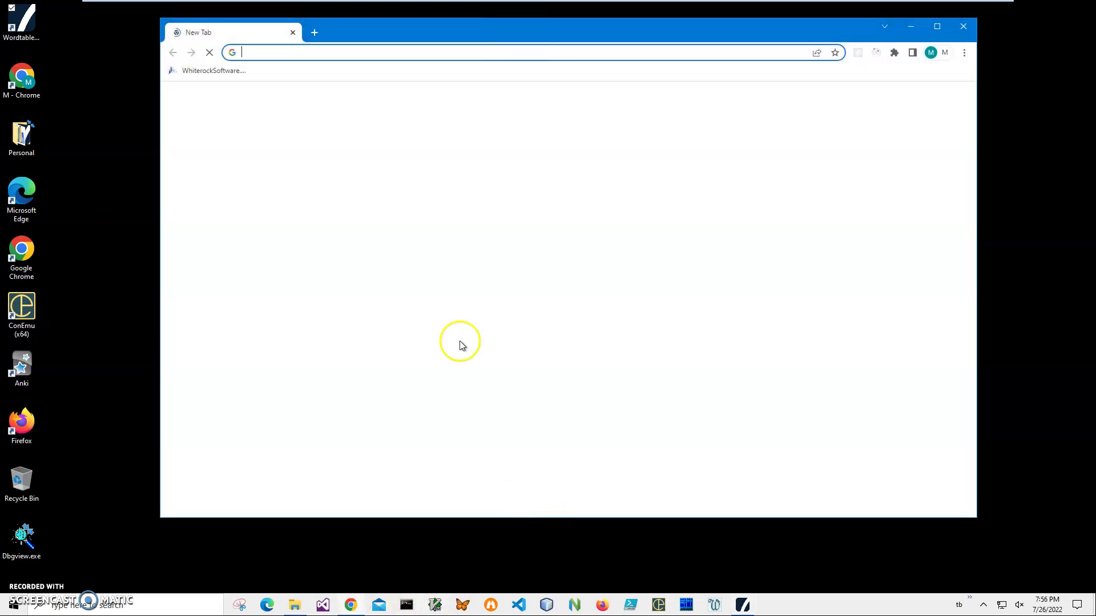
pyautogui.write('o')
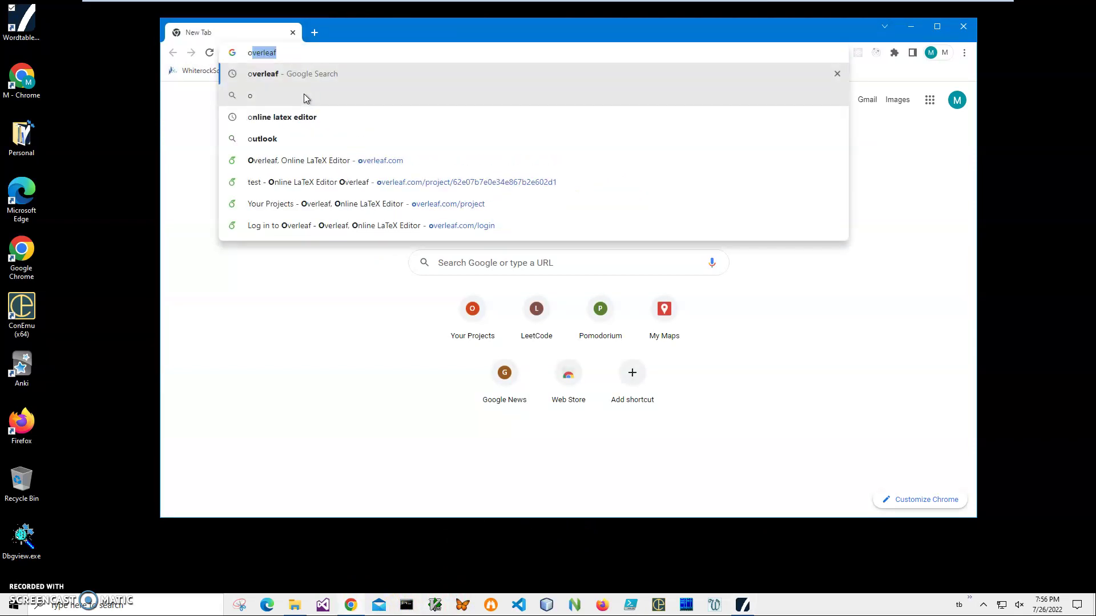
pyautogui.write('verleaf')
pyautogui.press('Return')
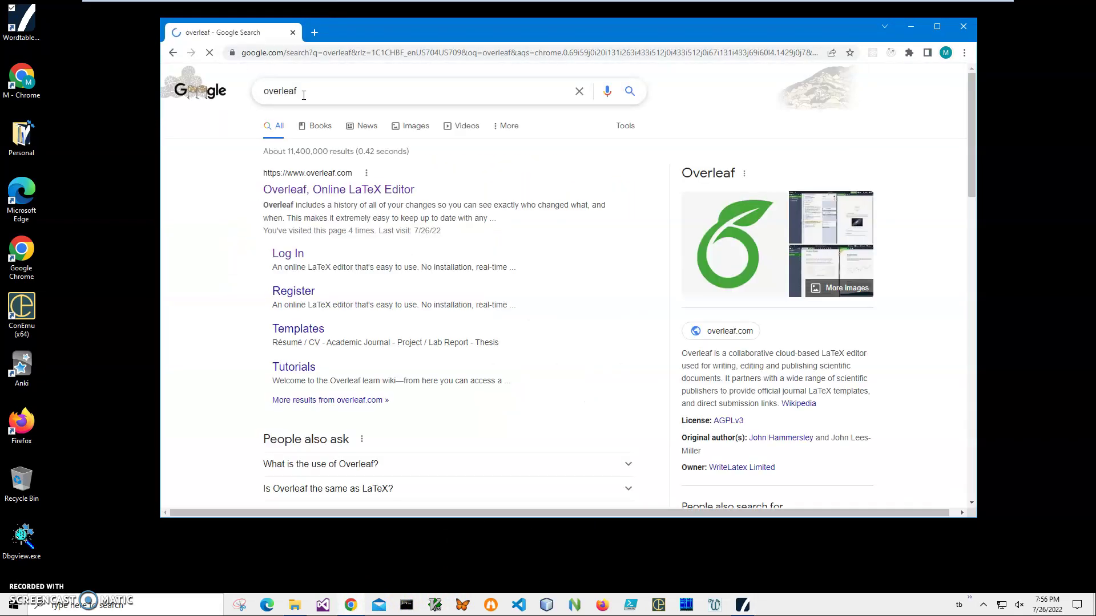
pyautogui.click(322, 189)
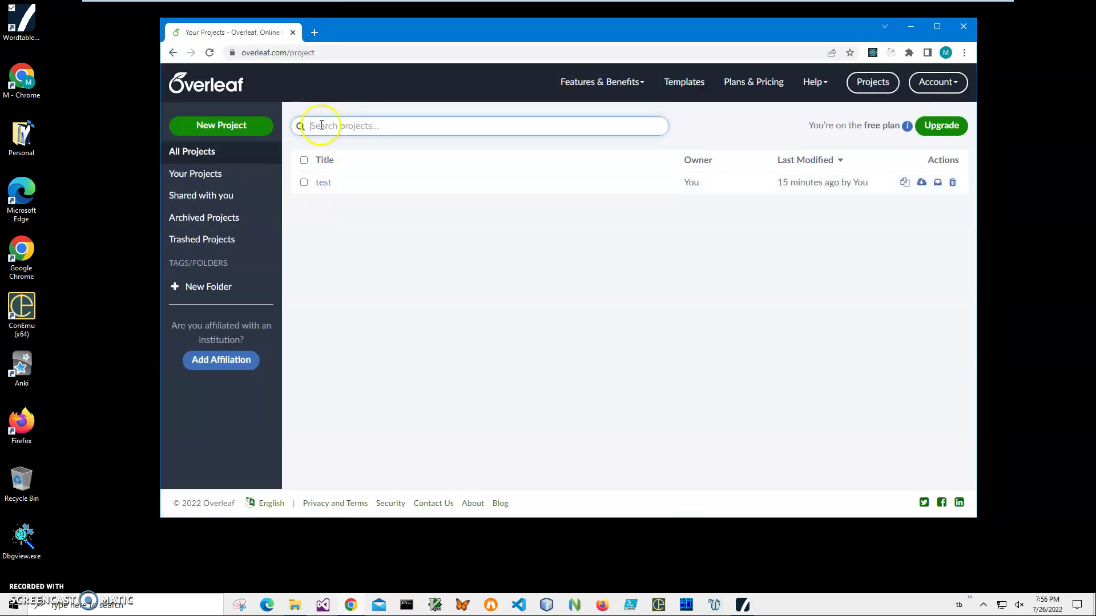
# - Open the test project and upload the newest converted .tex file from the computer
pyautogui.click(323, 183)
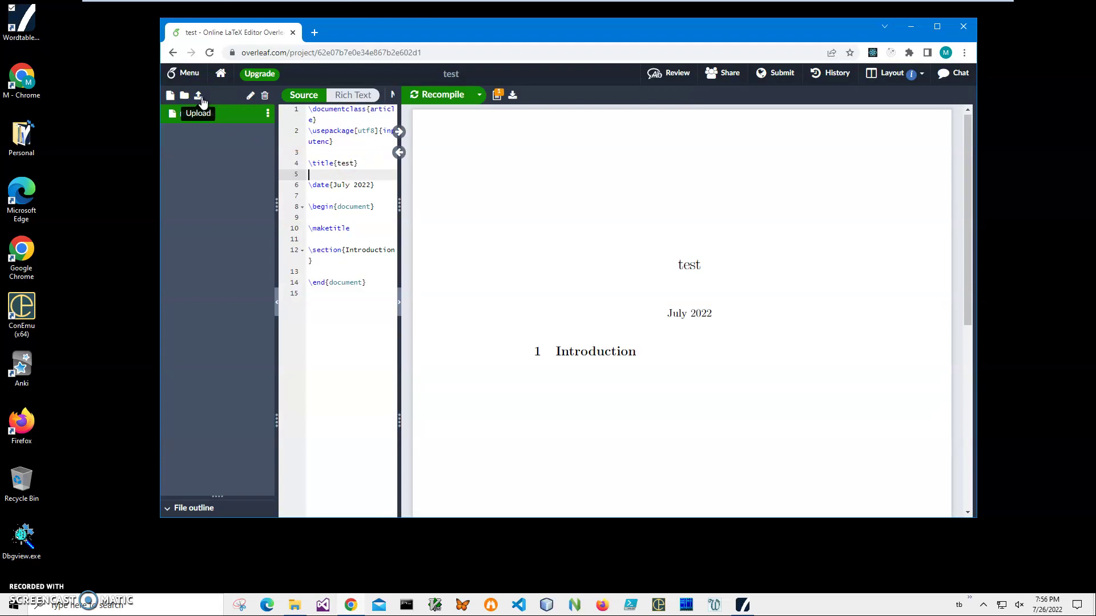
pyautogui.click(200, 97)
pyautogui.click(345, 126)
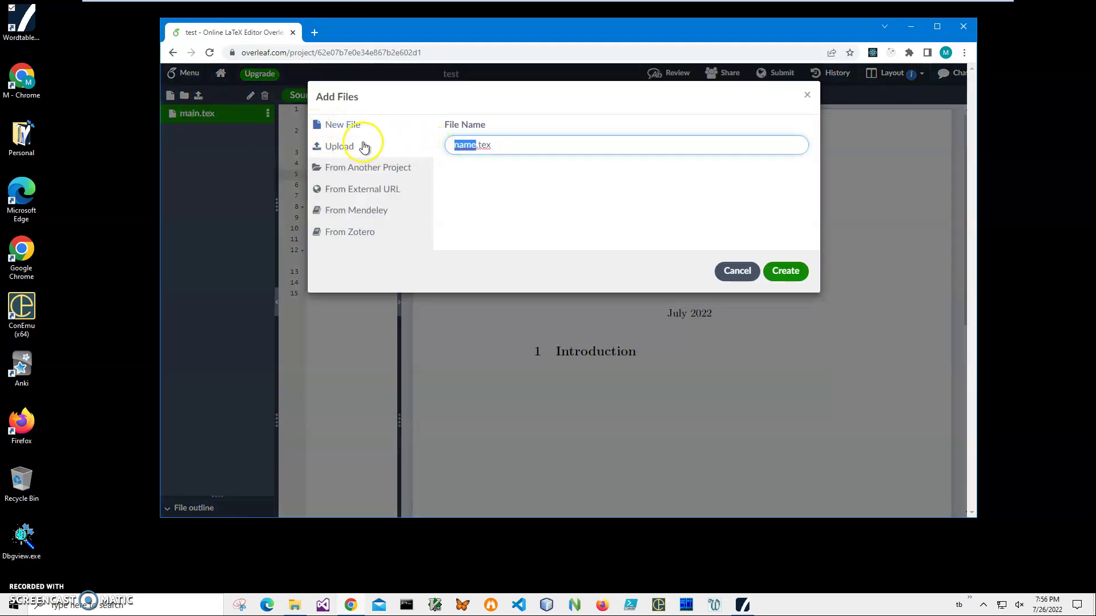
pyautogui.click(364, 147)
pyautogui.click(682, 240)
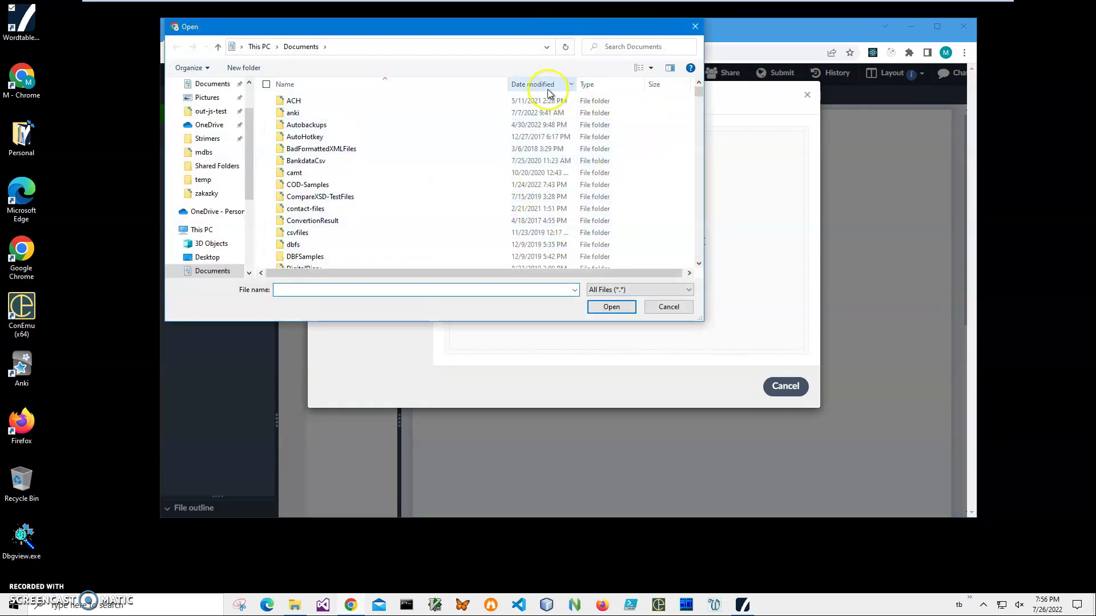
pyautogui.click(547, 86)
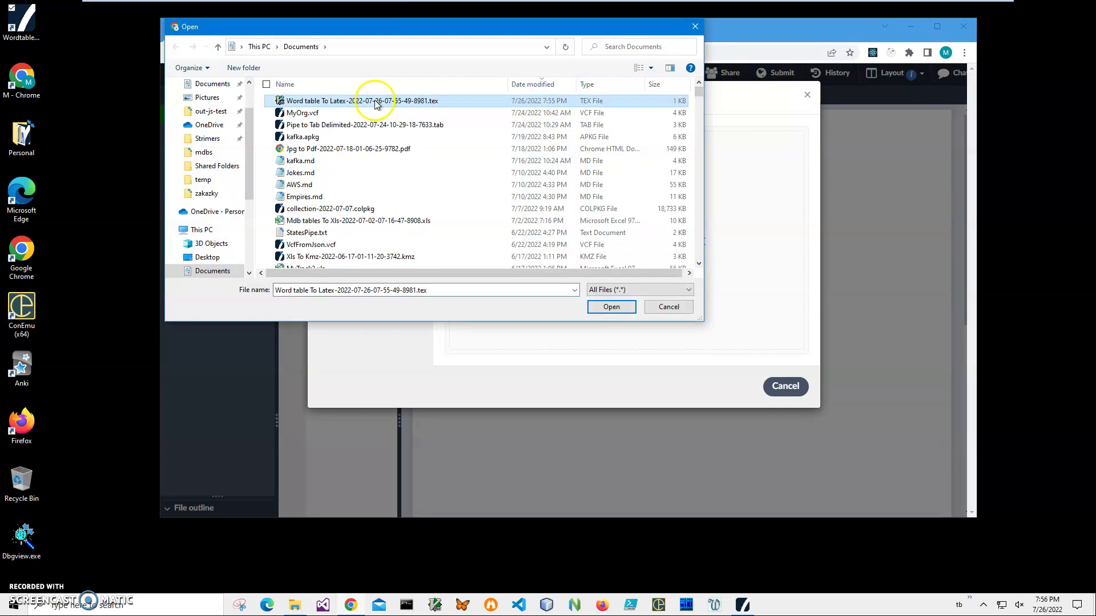
pyautogui.click(612, 305)
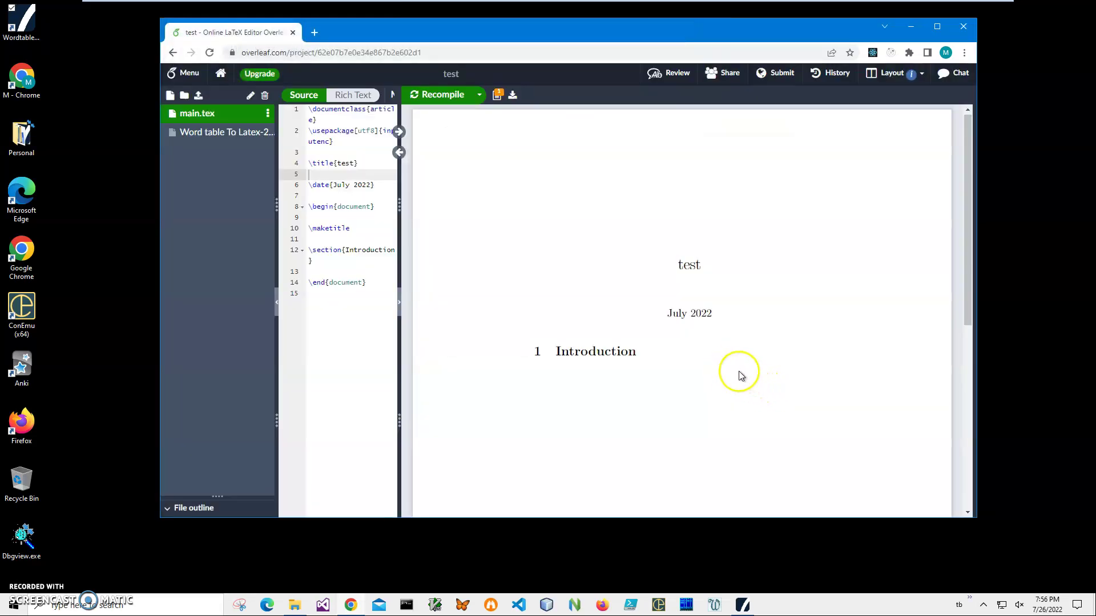
# - Open the uploaded .tex file, recompile it into a PDF, and maximize the browser window
pyautogui.click(209, 135)
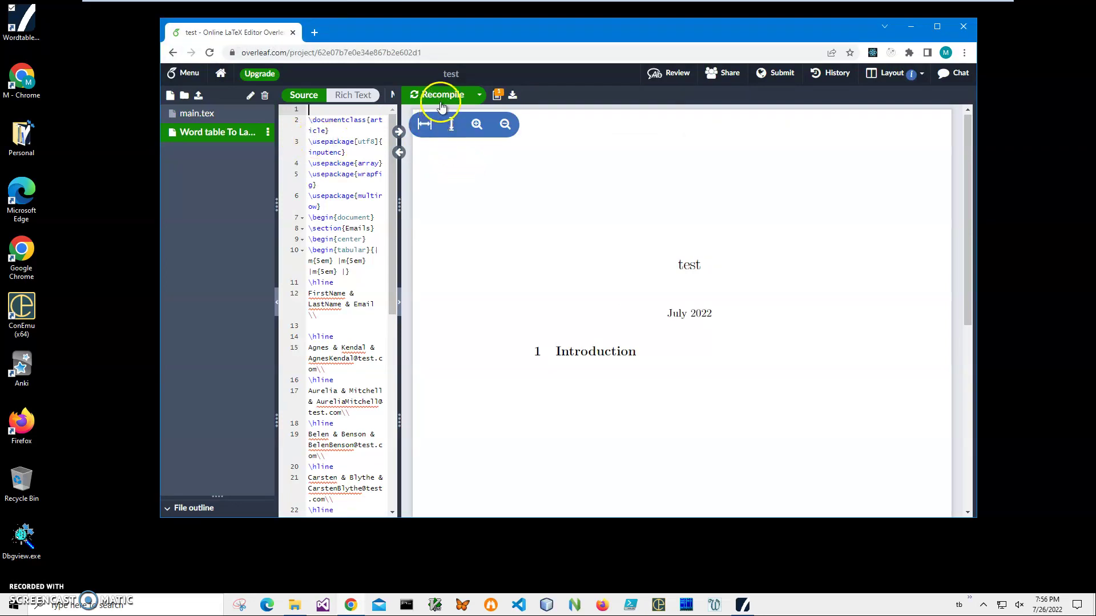
pyautogui.click(441, 106)
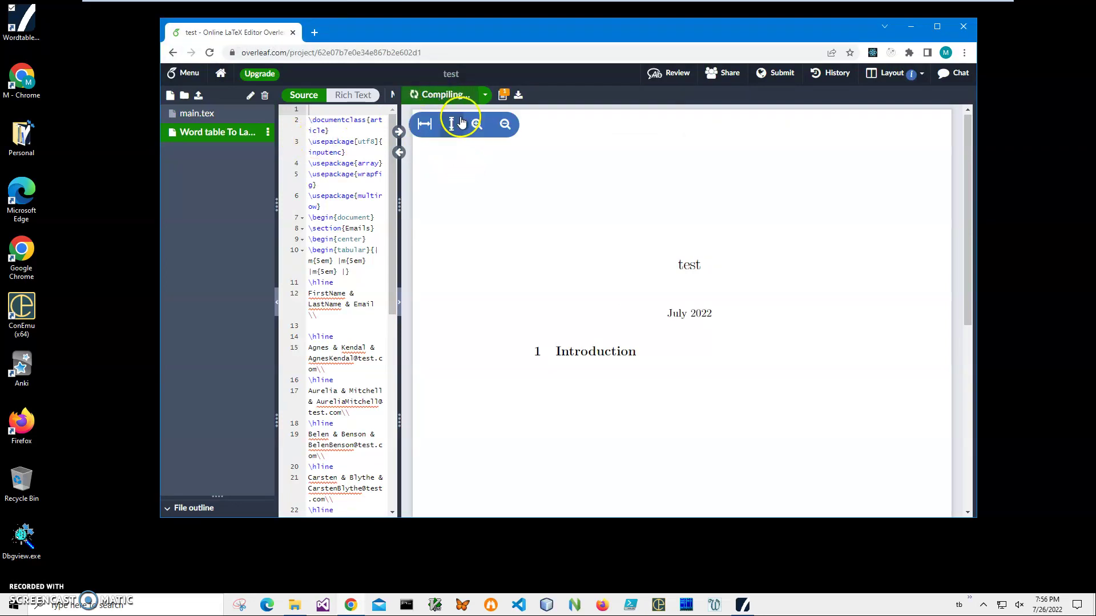
pyautogui.click(774, 250)
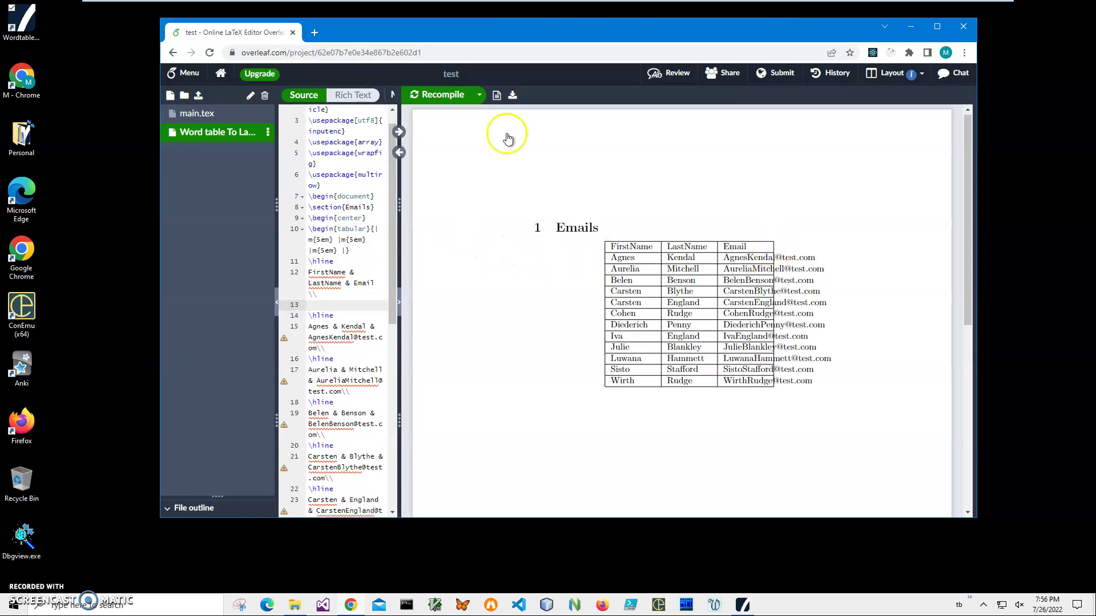
pyautogui.click(939, 27)
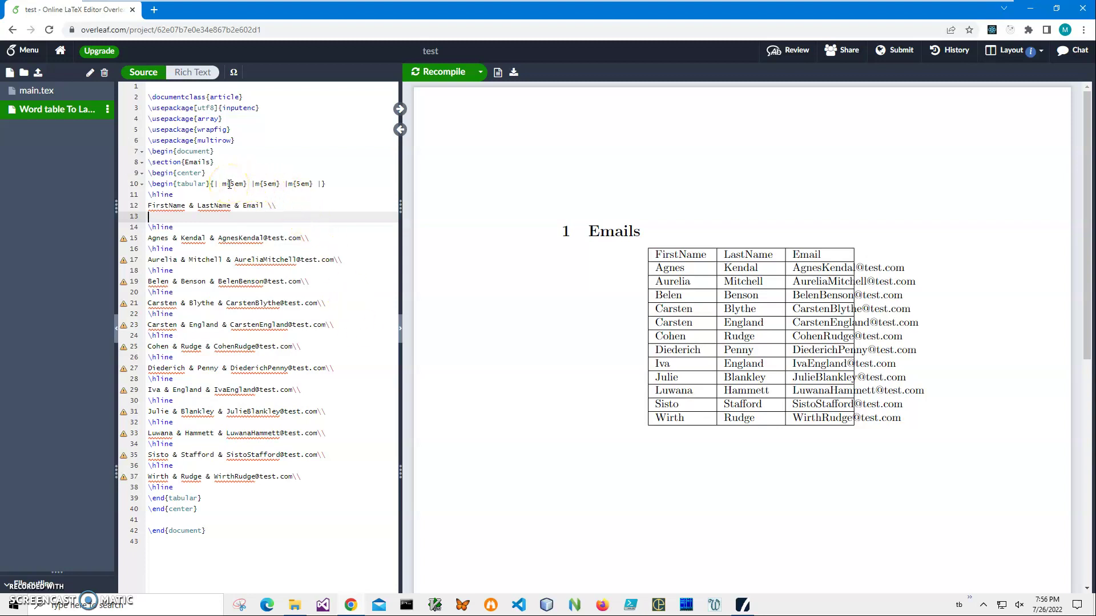
# - Change the Email column width on line 10 from m{5em} to m{15em} and recompile
pyautogui.click(296, 183)
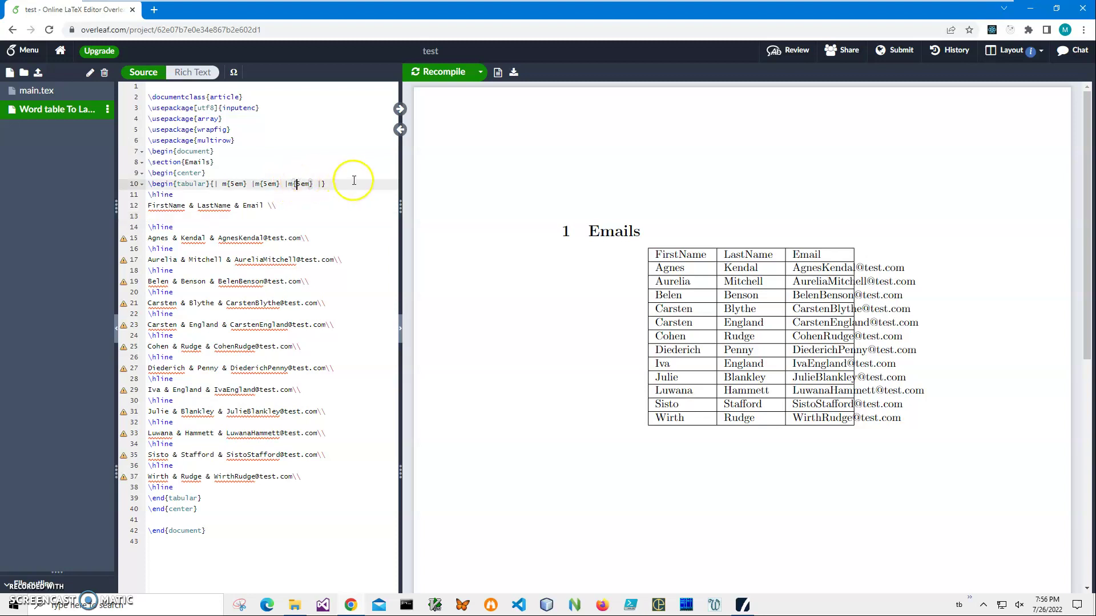
pyautogui.write('1')
pyautogui.press('Down')
pyautogui.press('Down')
pyautogui.press('Down')
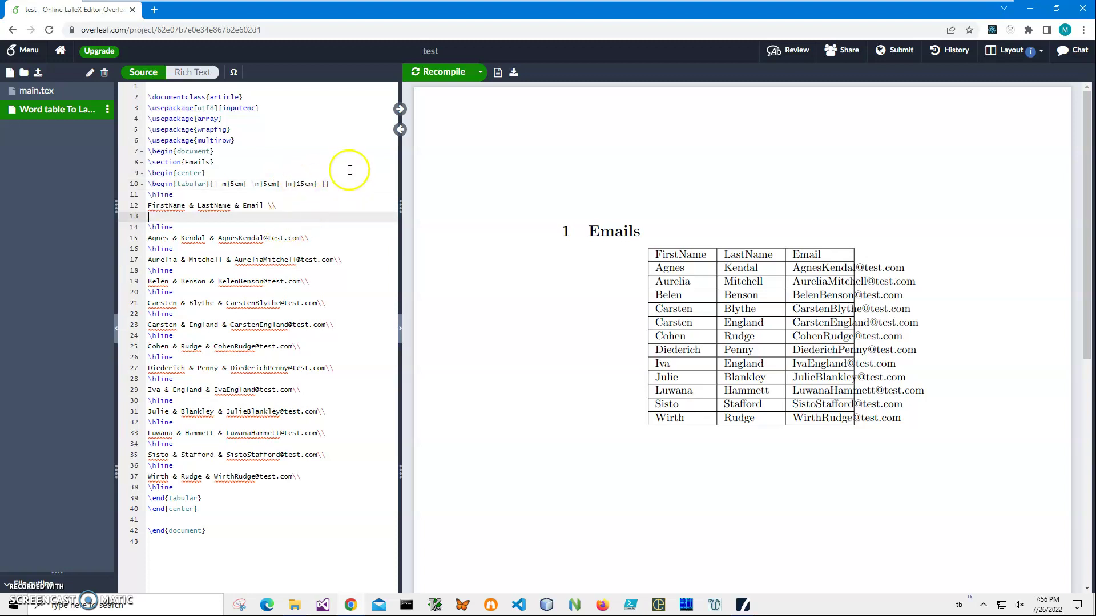
pyautogui.click(441, 73)
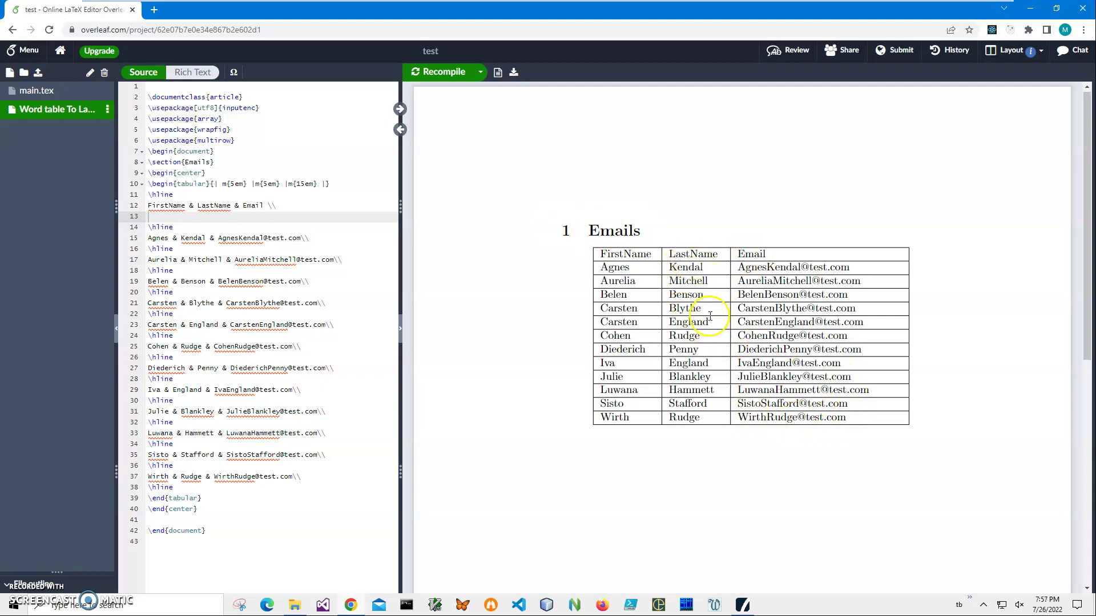
pyautogui.moveTo(706, 256); pyautogui.dragTo(682, 350)
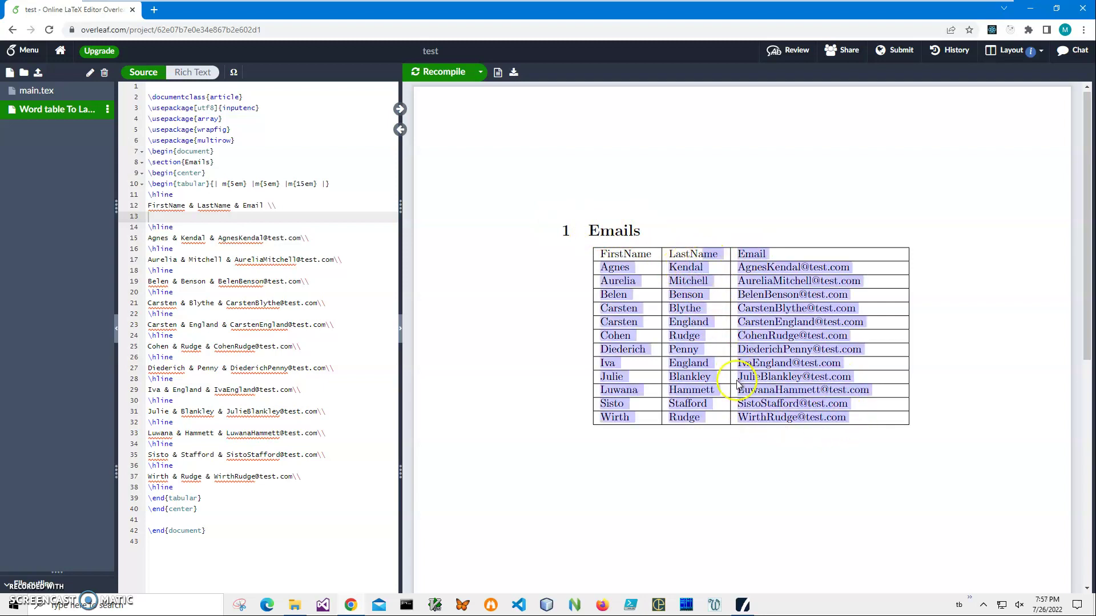
pyautogui.click(682, 350)
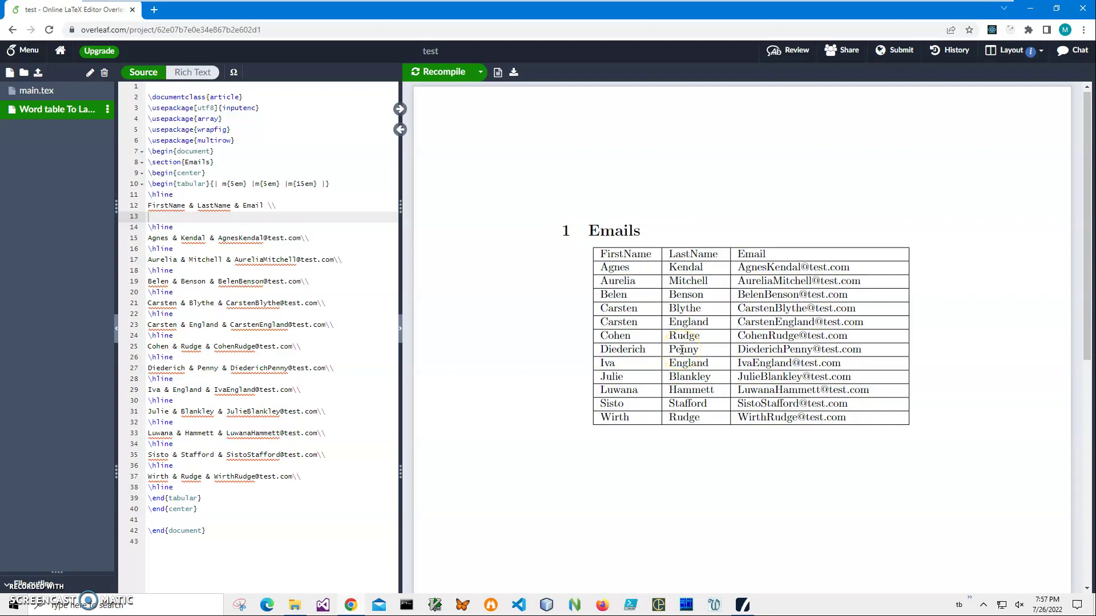